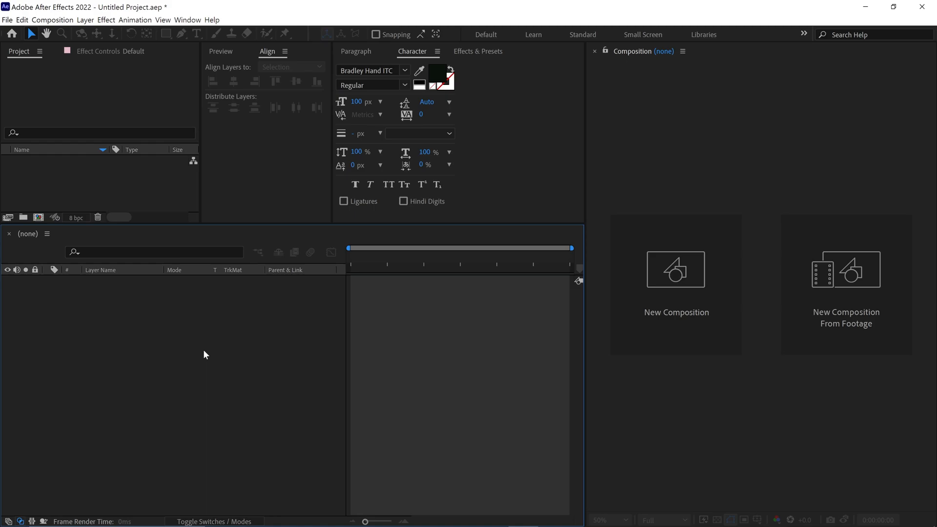
# Import the Panda Book Logo file as Composition - Retain Layer Sizes
pyautogui.doubleClick(133, 195)
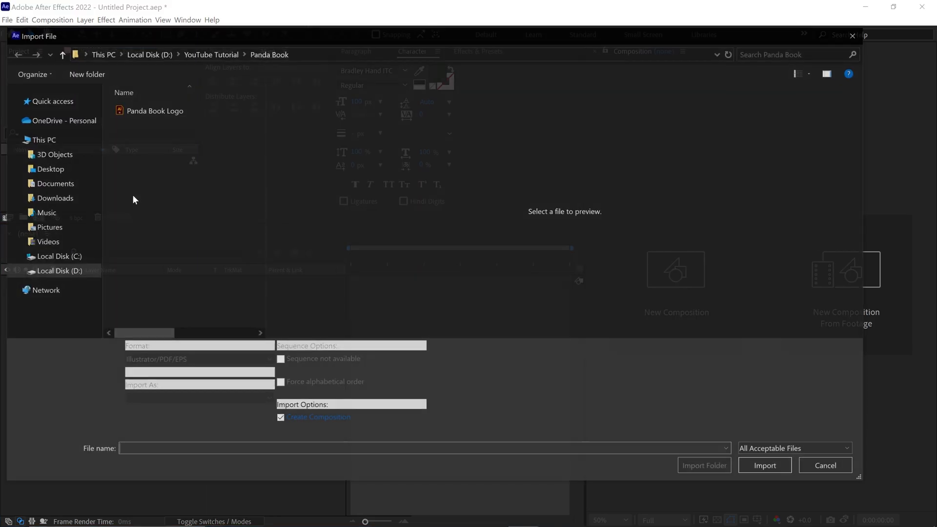
pyautogui.click(146, 111)
pyautogui.click(128, 400)
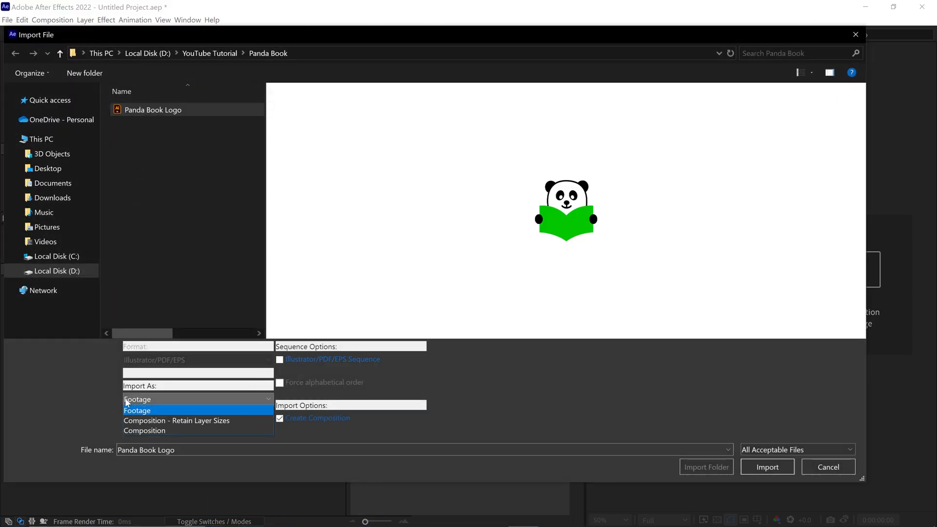
pyautogui.click(220, 421)
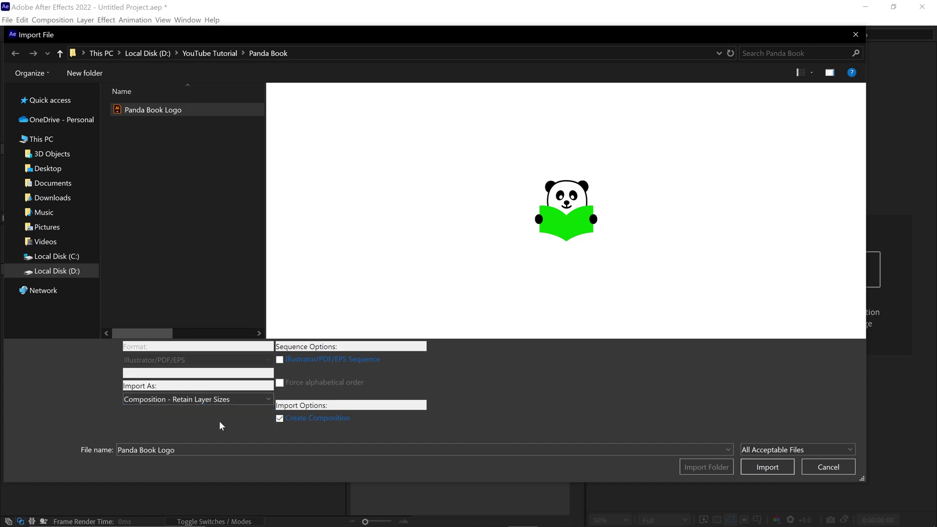
pyautogui.click(770, 467)
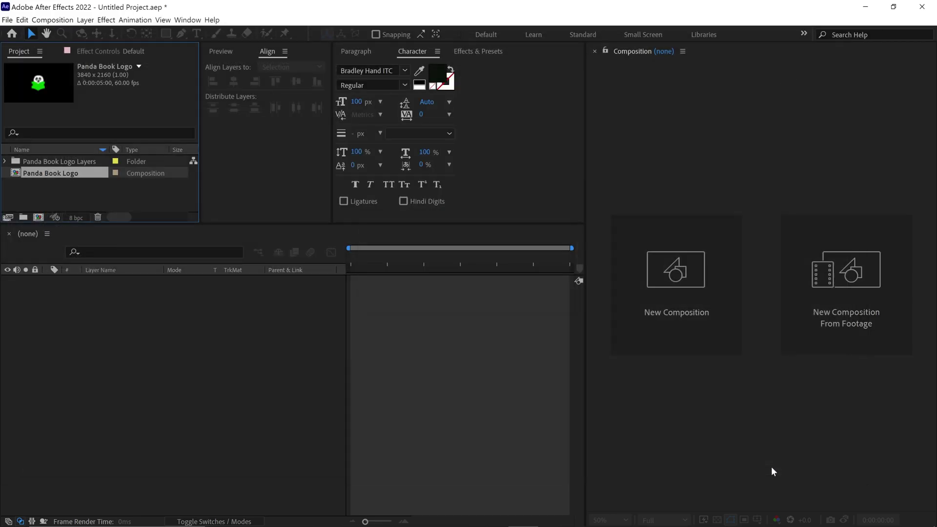
# Convert all twelve layers to shape layers via Create Shapes from Vector Layer and delete the originals
pyautogui.doubleClick(79, 174)
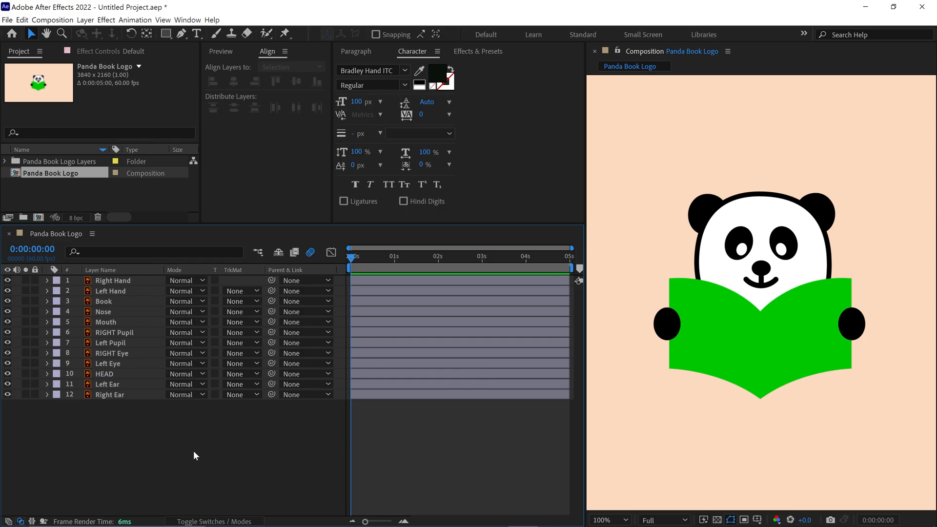
pyautogui.moveTo(193, 451); pyautogui.dragTo(125, 279)
pyautogui.rightClick(125, 278)
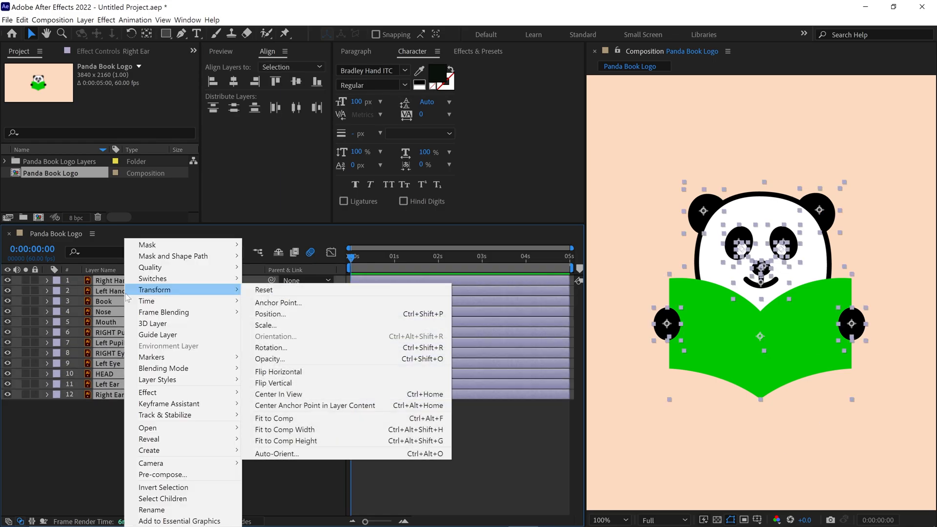
pyautogui.moveTo(149, 450)
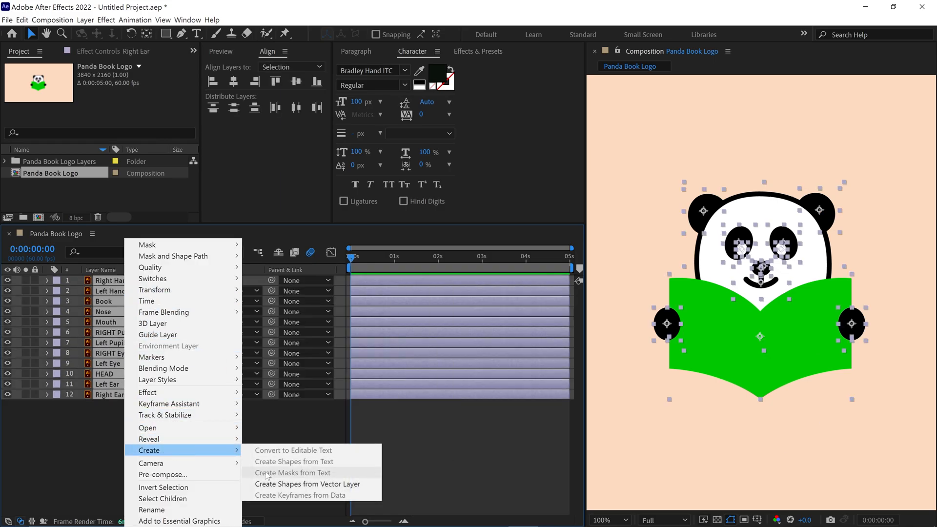
pyautogui.click(269, 485)
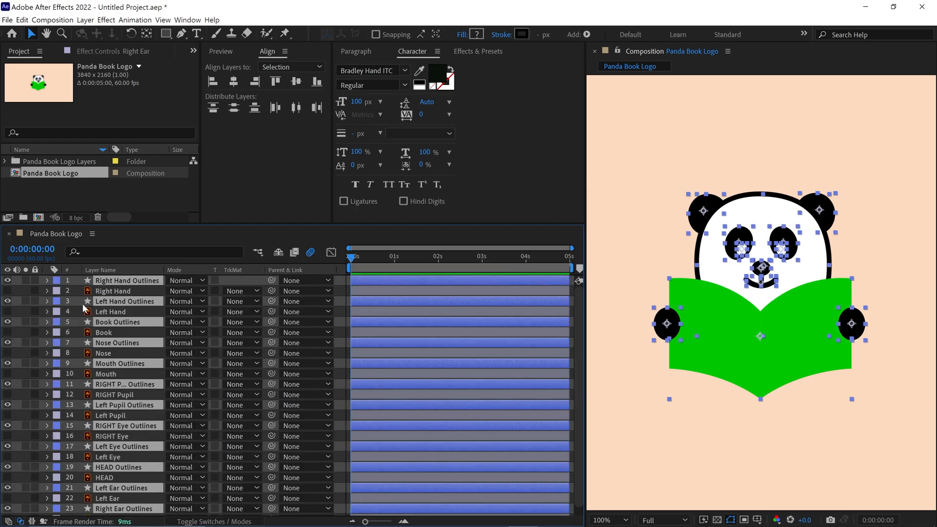
pyautogui.click(57, 291)
pyautogui.click(65, 302)
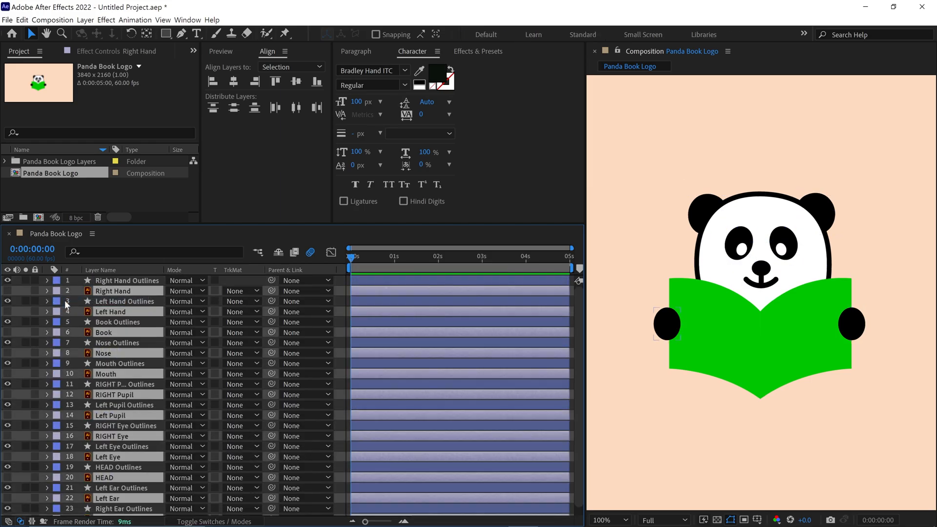
pyautogui.press('Delete')
# Assign distinct label colours to the layer groups: pupils pink, nose and mouth teal, book green
pyautogui.click(57, 384)
pyautogui.click(74, 234)
pyautogui.click(57, 374)
pyautogui.click(74, 202)
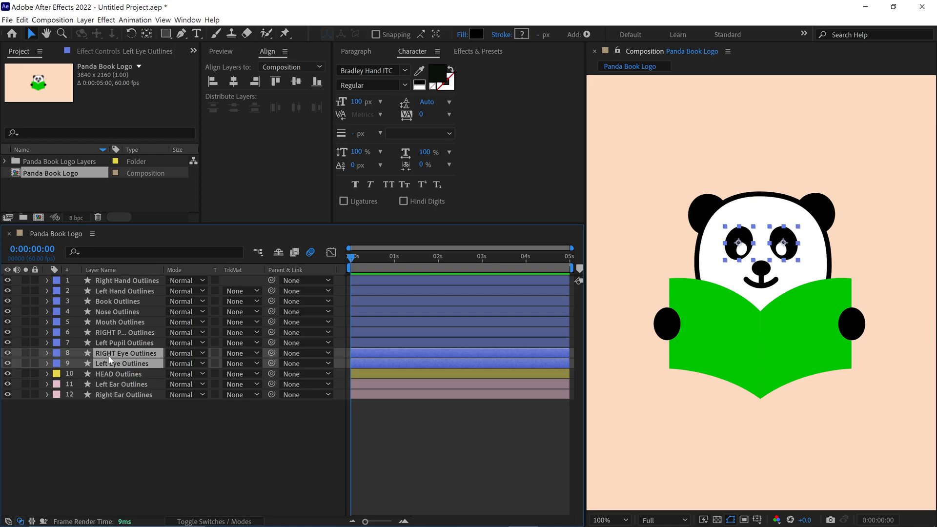
pyautogui.click(57, 342)
pyautogui.click(71, 253)
pyautogui.click(57, 332)
pyautogui.click(74, 285)
pyautogui.click(56, 311)
pyautogui.click(73, 423)
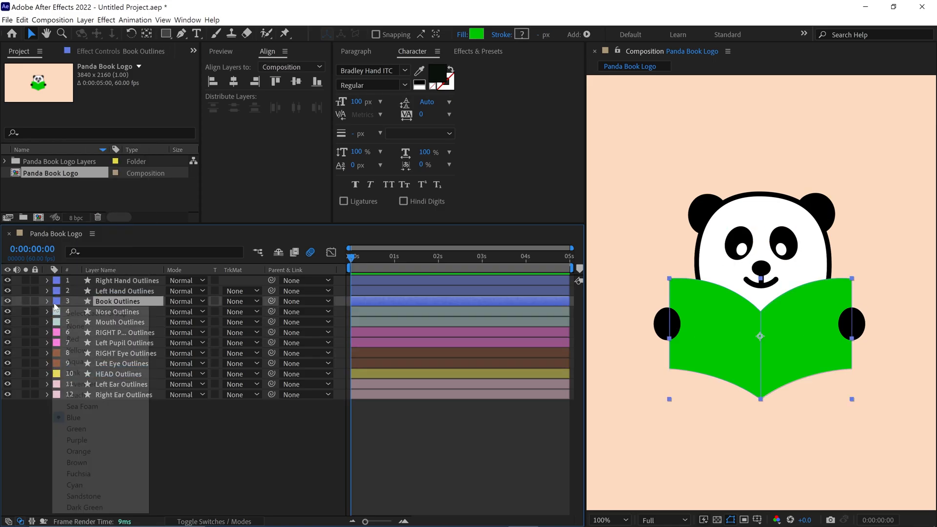
pyautogui.click(56, 301)
pyautogui.click(73, 437)
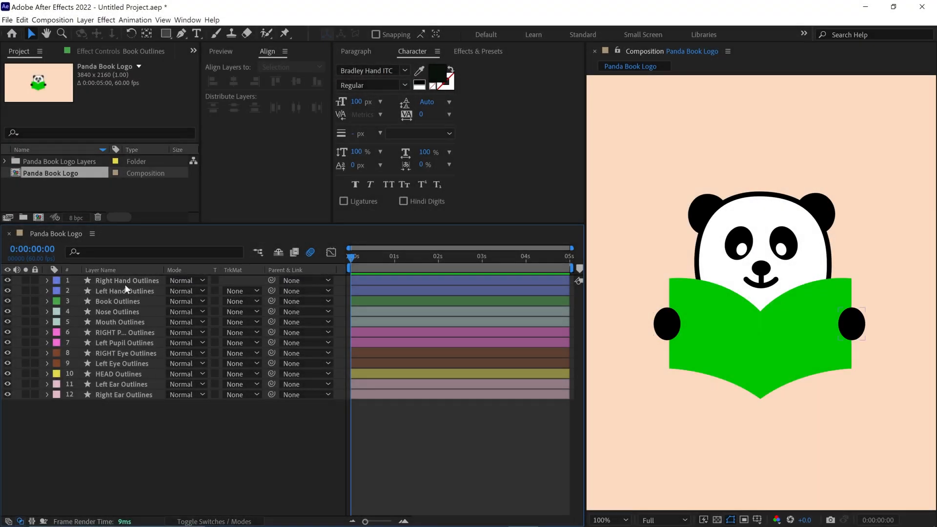
# Parent both hand layers to Book Outlines and test-move the book, undoing the move
pyautogui.click(667, 324)
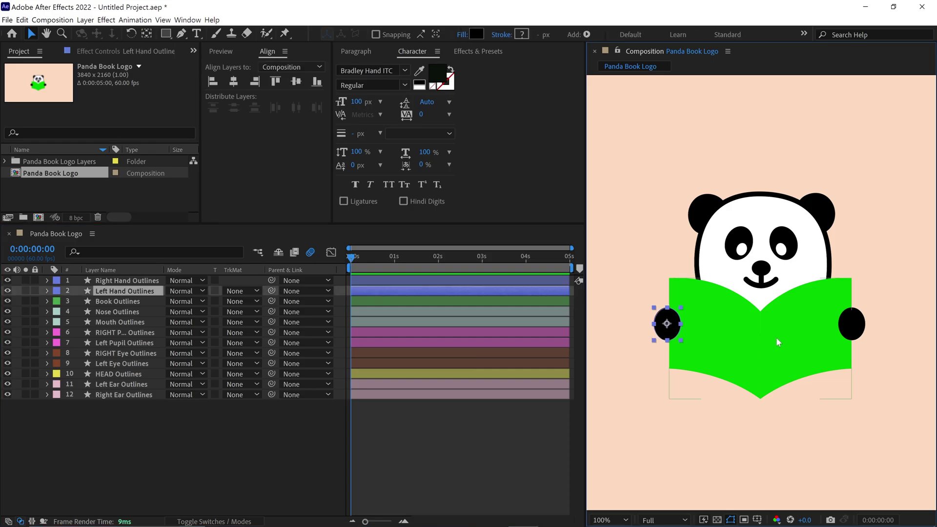
pyautogui.keyDown('shift'); pyautogui.click(853, 326); pyautogui.keyUp('shift')
pyautogui.moveTo(272, 280); pyautogui.dragTo(125, 304)
pyautogui.click(125, 304)
pyautogui.moveTo(817, 337); pyautogui.dragTo(814, 332)
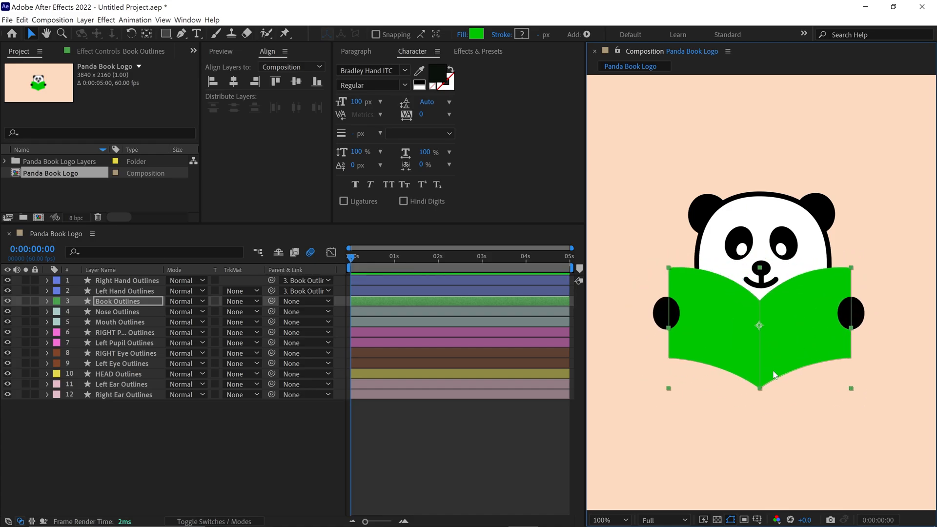
pyautogui.hotkey('ctrl', 'z')
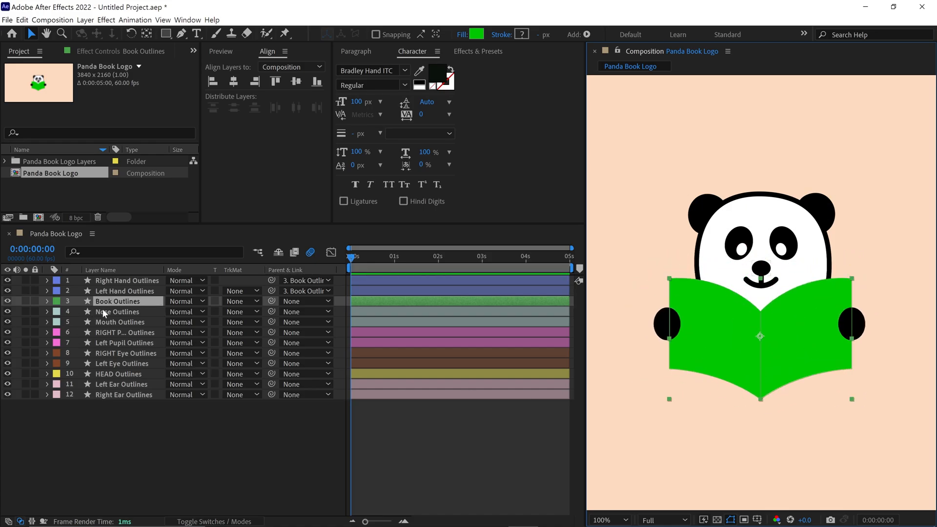
# Parent the Nose and Mouth Outlines layers to HEAD Outlines
pyautogui.click(117, 312)
pyautogui.keyDown('ctrl'); pyautogui.click(119, 323); pyautogui.keyUp('ctrl')
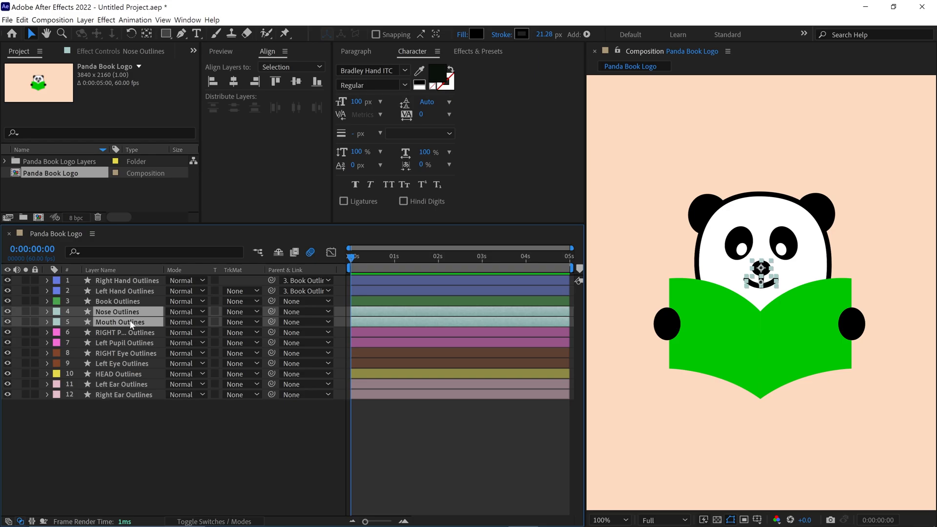
pyautogui.moveTo(271, 312); pyautogui.dragTo(132, 373)
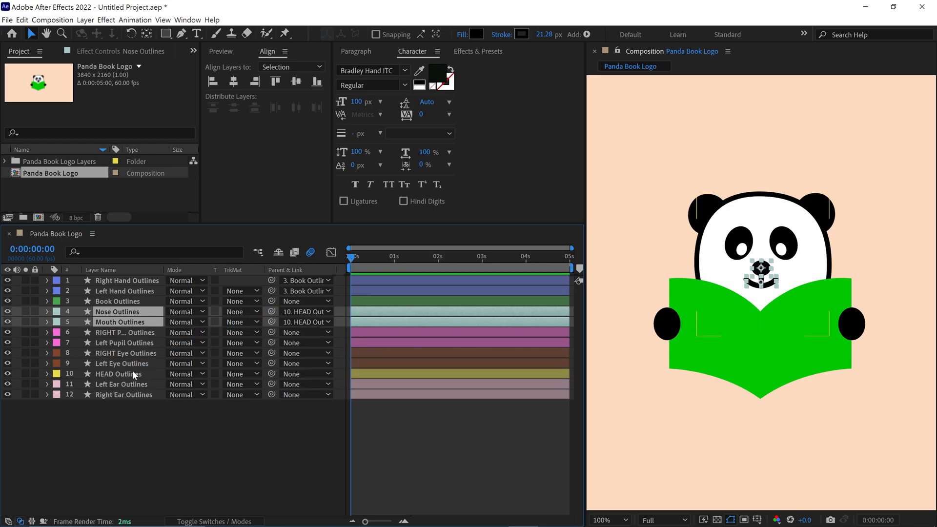
pyautogui.click(134, 374)
# Parent the right and left pupil layers to their respective eye layers
pyautogui.click(137, 333)
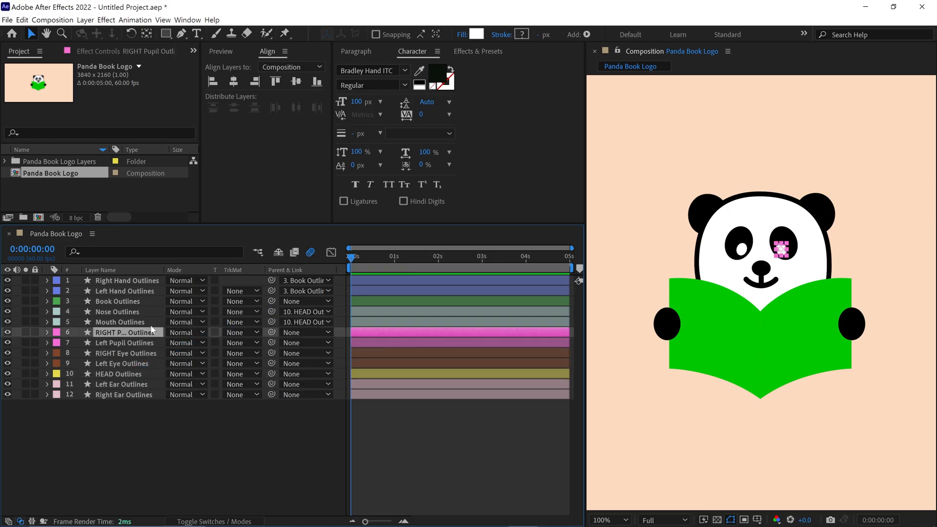
pyautogui.moveTo(272, 332); pyautogui.dragTo(134, 354)
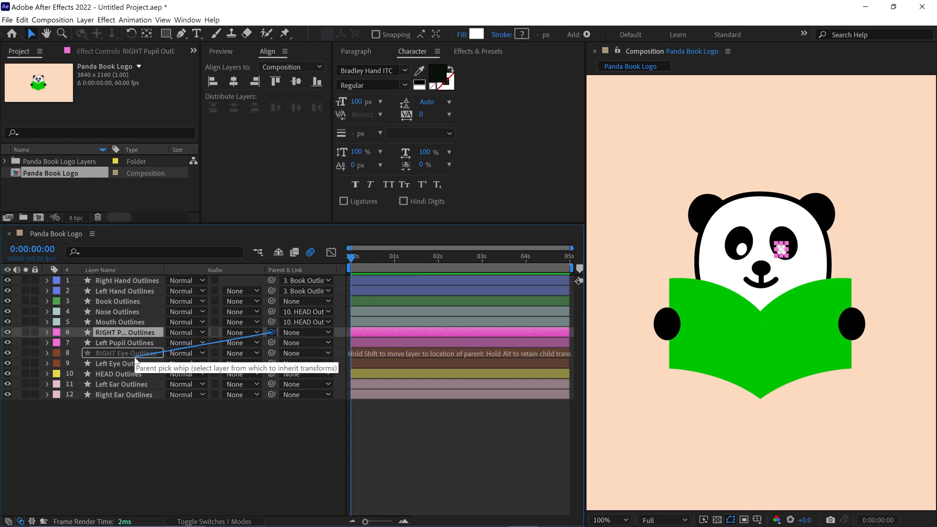
pyautogui.click(125, 344)
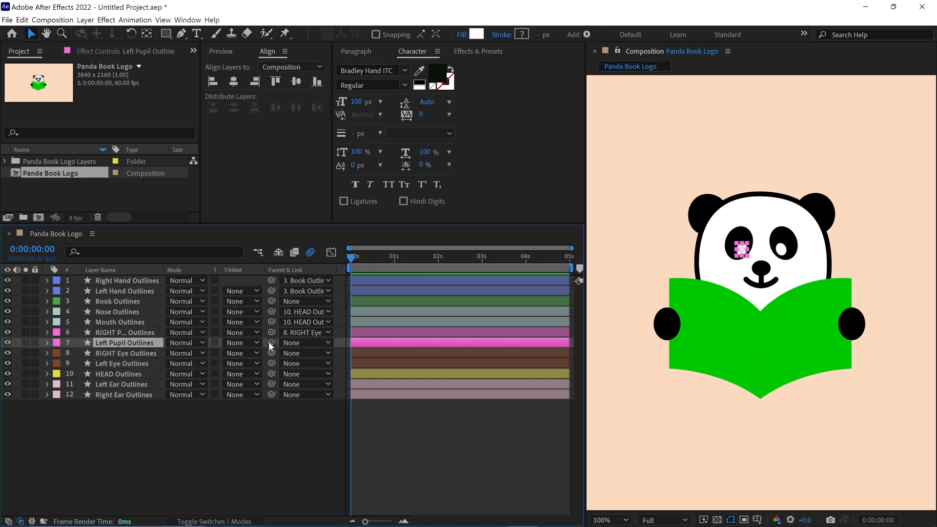
pyautogui.moveTo(271, 343); pyautogui.dragTo(133, 365)
# Parent both eyes and both ears to HEAD Outlines and test-move the head
pyautogui.click(113, 355)
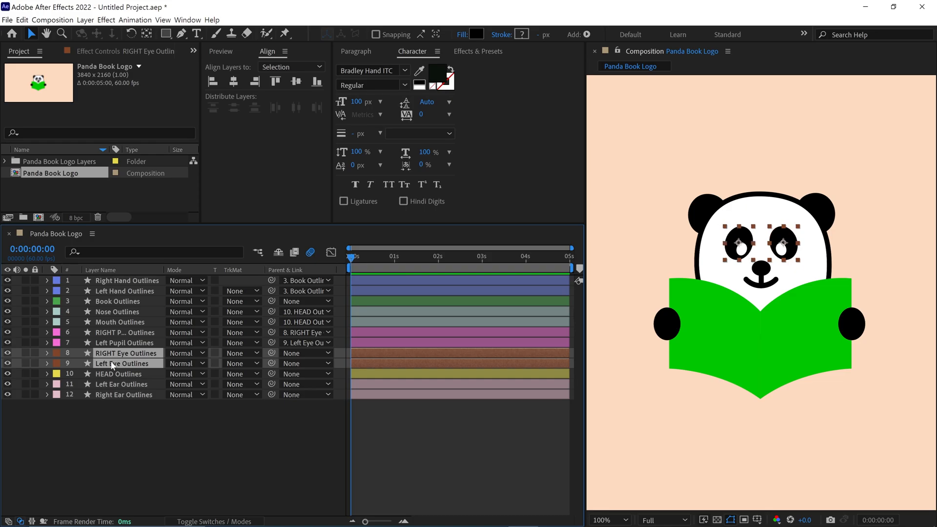
pyautogui.moveTo(272, 353); pyautogui.dragTo(136, 371)
pyautogui.moveTo(121, 411); pyautogui.dragTo(133, 384)
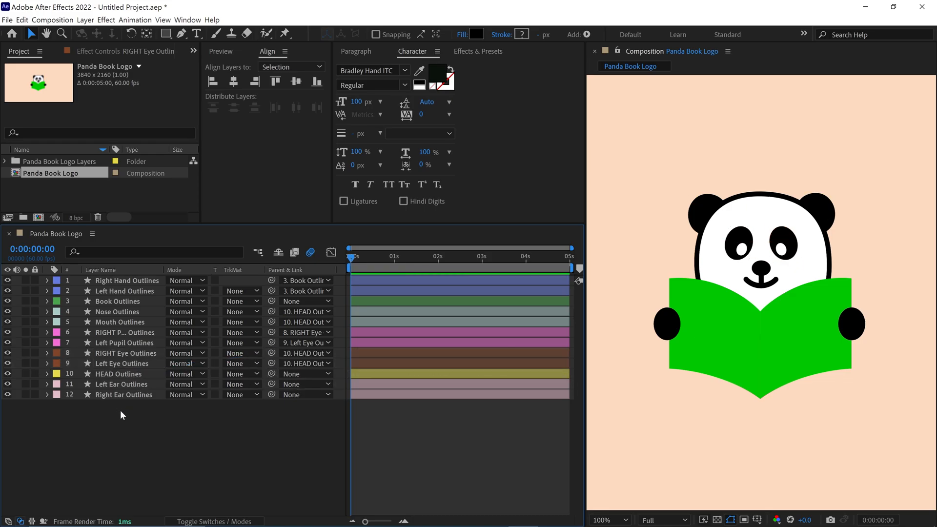
pyautogui.moveTo(271, 385); pyautogui.dragTo(130, 375)
pyautogui.click(117, 374)
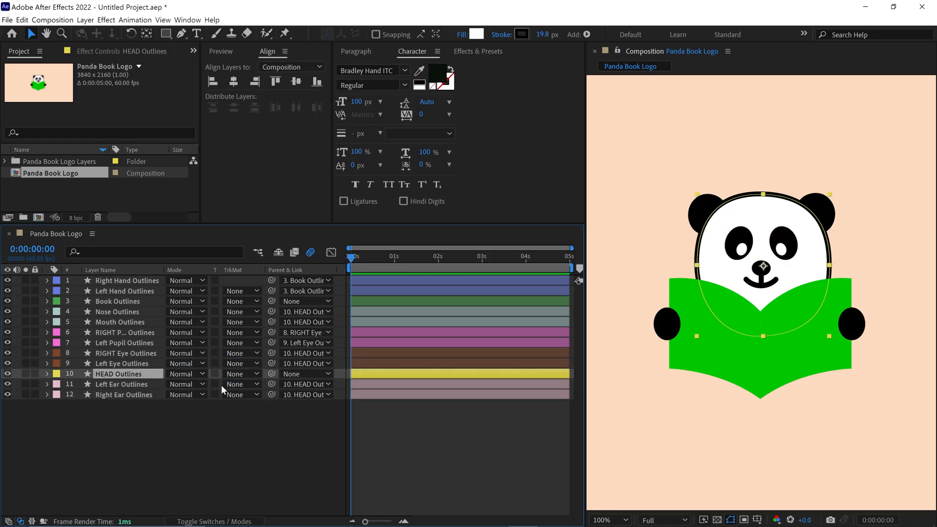
pyautogui.moveTo(788, 272)
pyautogui.mouseDown()
pyautogui.moveTo(739, 197)
pyautogui.moveTo(757, 249)
pyautogui.moveTo(774, 216)
pyautogui.moveTo(783, 303)
pyautogui.mouseUp()
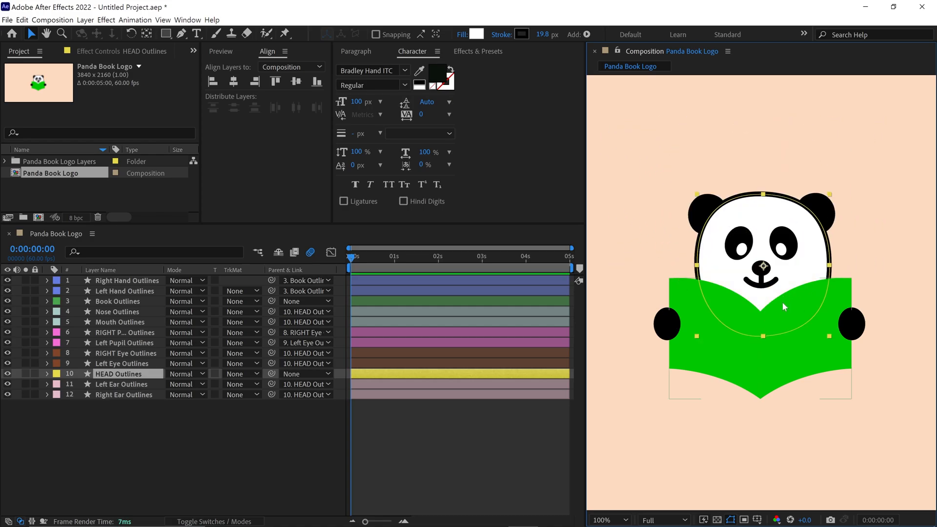
# Solo the head, book and hands, reveal Position on book and head and enable its stopwatch
pyautogui.click(190, 436)
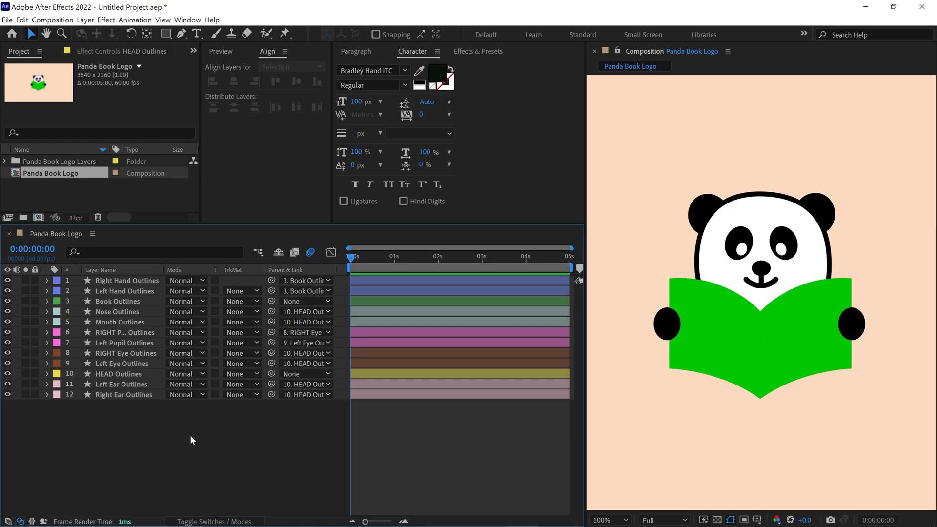
pyautogui.click(120, 374)
pyautogui.click(26, 373)
pyautogui.click(26, 300)
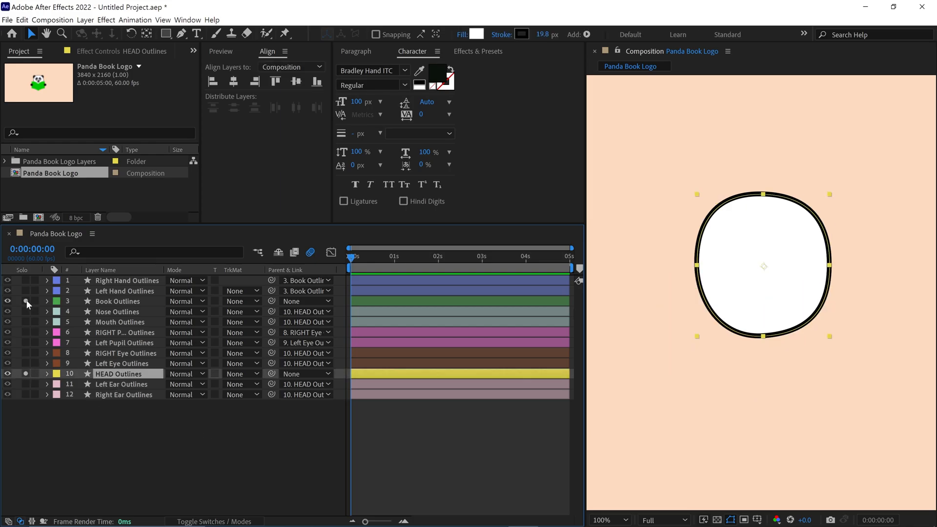
pyautogui.click(26, 281)
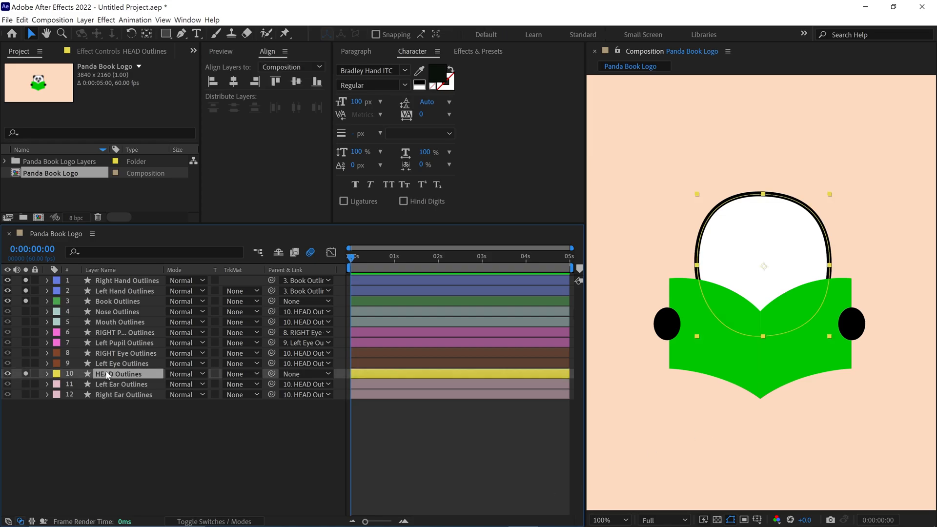
pyautogui.keyDown('ctrl'); pyautogui.click(106, 301); pyautogui.keyUp('ctrl')
pyautogui.press('p')
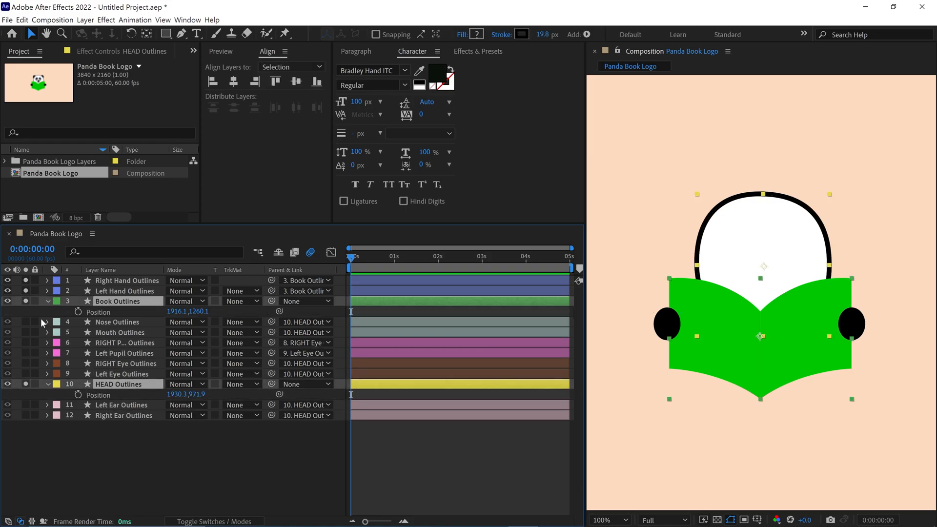
pyautogui.click(80, 312)
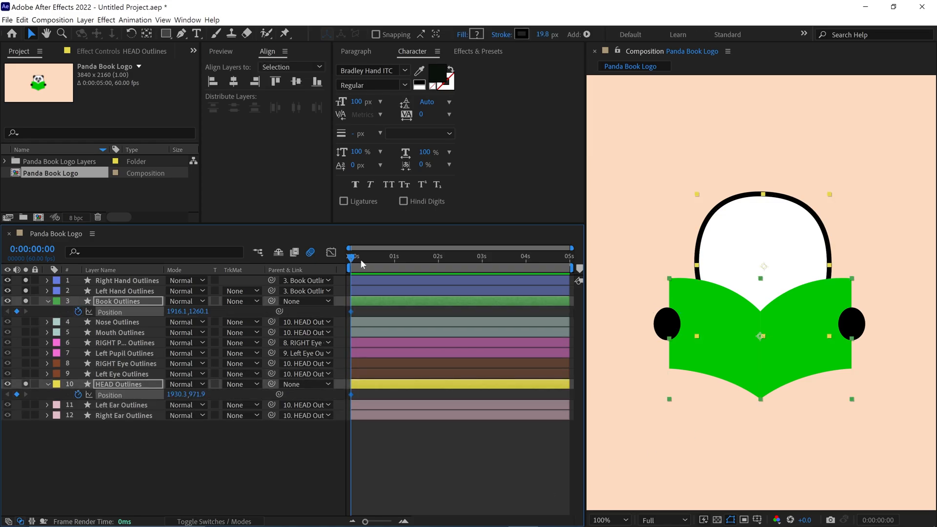
# At a later frame nudge the book up-right and the head left to add opposing position keyframes
pyautogui.moveTo(362, 263); pyautogui.dragTo(363, 265)
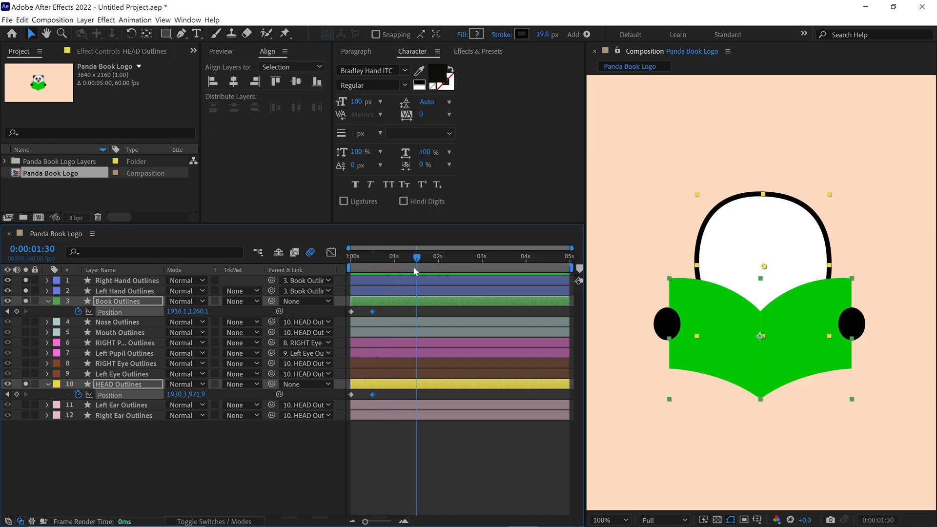
pyautogui.click(405, 311)
pyautogui.hotkey('shift', 'Right')
pyautogui.hotkey('shift', 'Up')
pyautogui.hotkey('shift', 'Up')
pyautogui.hotkey('shift', 'Up')
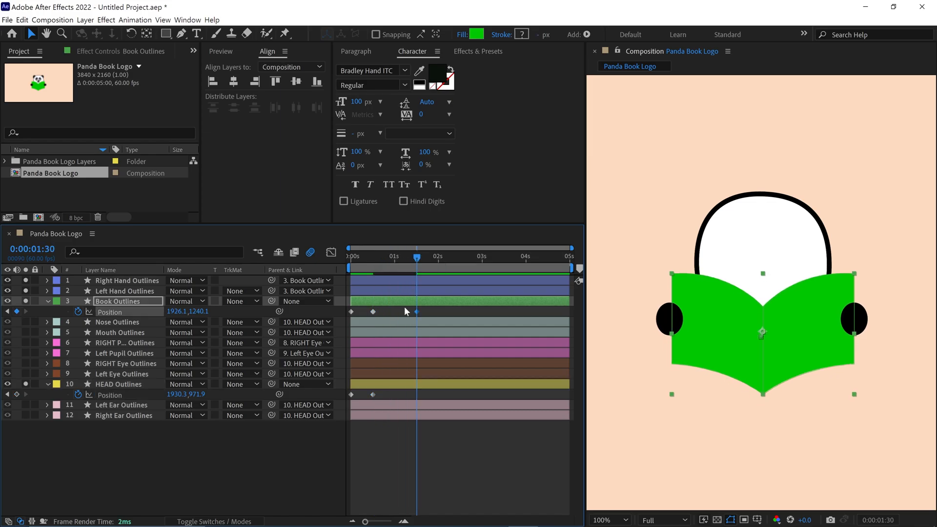
pyautogui.hotkey('shift', 'Right')
pyautogui.hotkey('shift', 'Right')
pyautogui.hotkey('shift', 'Right')
pyautogui.click(429, 383)
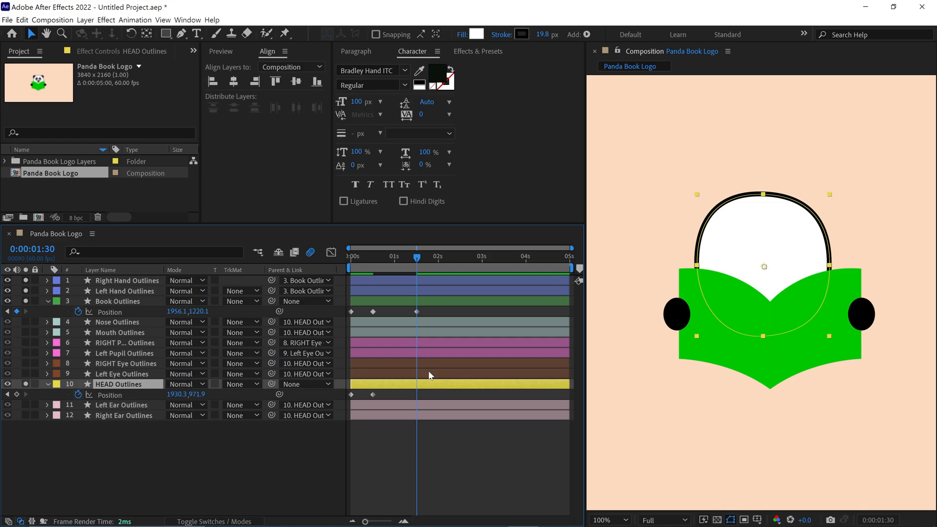
pyautogui.hotkey('shift', 'Left')
pyautogui.hotkey('shift', 'Left')
pyautogui.hotkey('shift', 'Left')
pyautogui.hotkey('shift', 'Left')
pyautogui.hotkey('shift', 'Left')
pyautogui.hotkey('shift', 'Left')
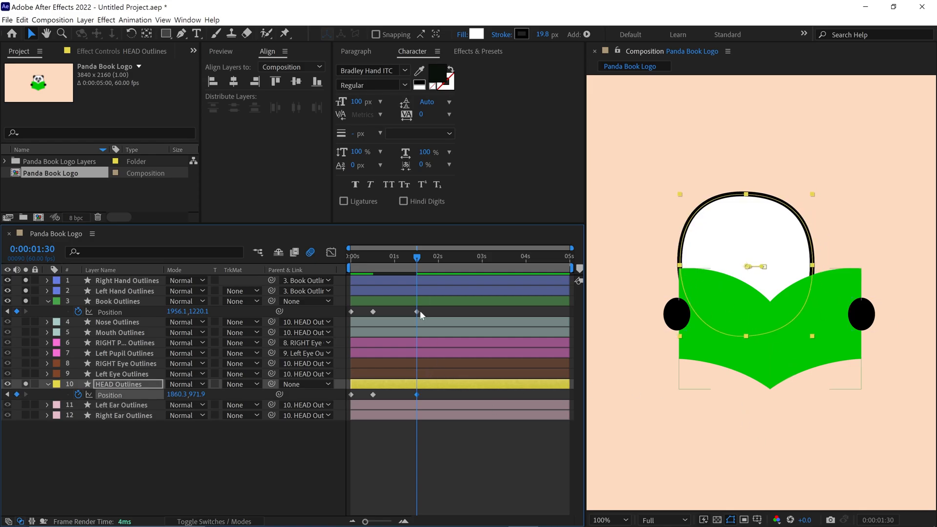
# At 2:30 nudge the book left and the head right for the next counter-move keyframes
pyautogui.moveTo(420, 260); pyautogui.dragTo(461, 260)
pyautogui.click(449, 300)
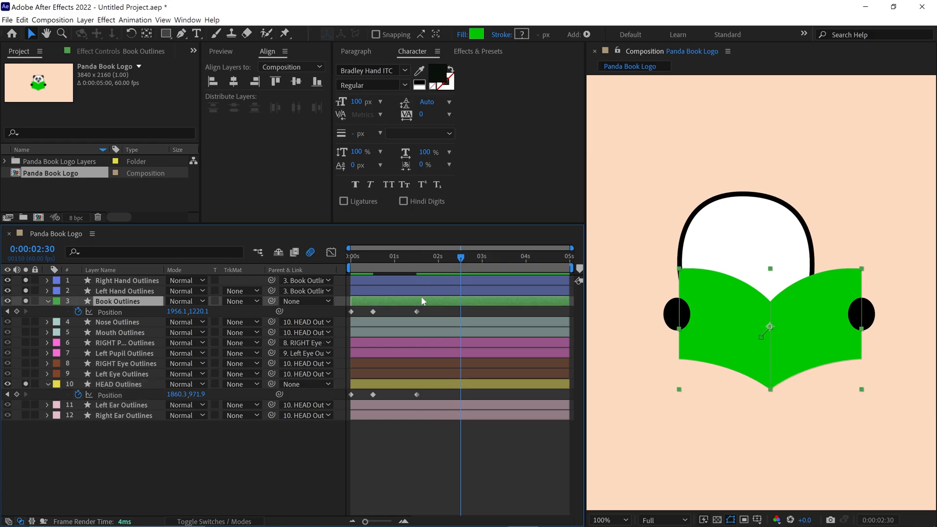
pyautogui.hotkey('shift', 'Left')
pyautogui.hotkey('shift', 'Left')
pyautogui.hotkey('shift', 'Left')
pyautogui.click(408, 384)
pyautogui.hotkey('shift', 'Right')
pyautogui.hotkey('shift', 'Right')
pyautogui.hotkey('shift', 'Right')
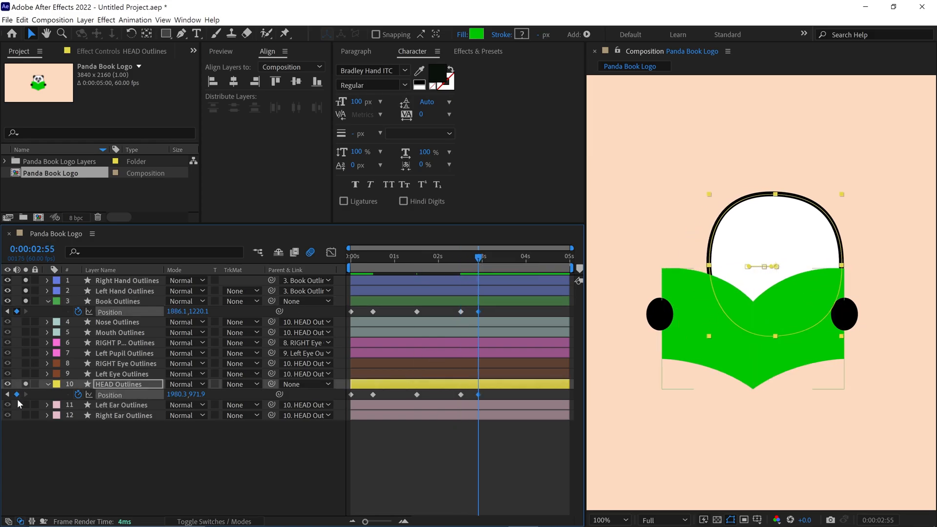
pyautogui.moveTo(479, 265); pyautogui.dragTo(525, 269)
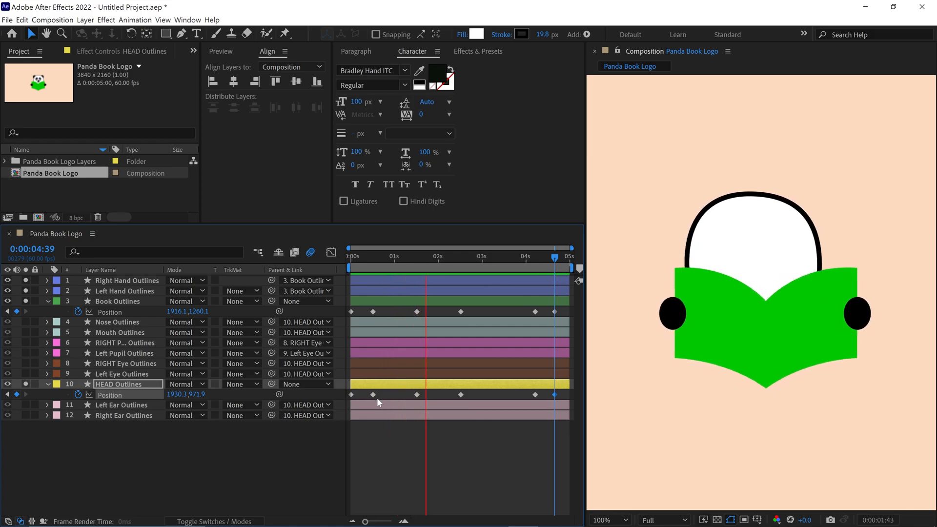
# Compress the book and head position keyframes into less time and preview the faster bobbing
pyautogui.press('space')
pyautogui.moveTo(563, 305); pyautogui.dragTo(342, 409)
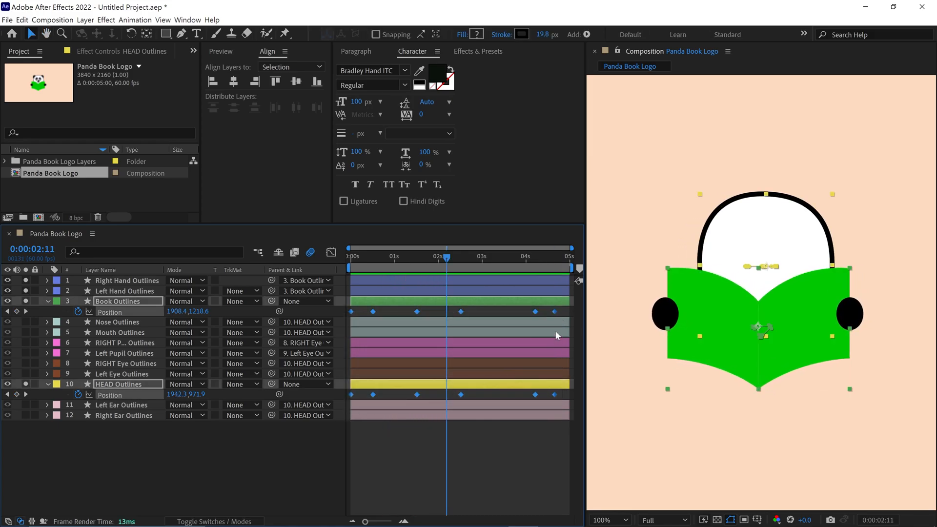
pyautogui.moveTo(554, 312); pyautogui.dragTo(507, 312)
pyautogui.moveTo(447, 257); pyautogui.dragTo(351, 258)
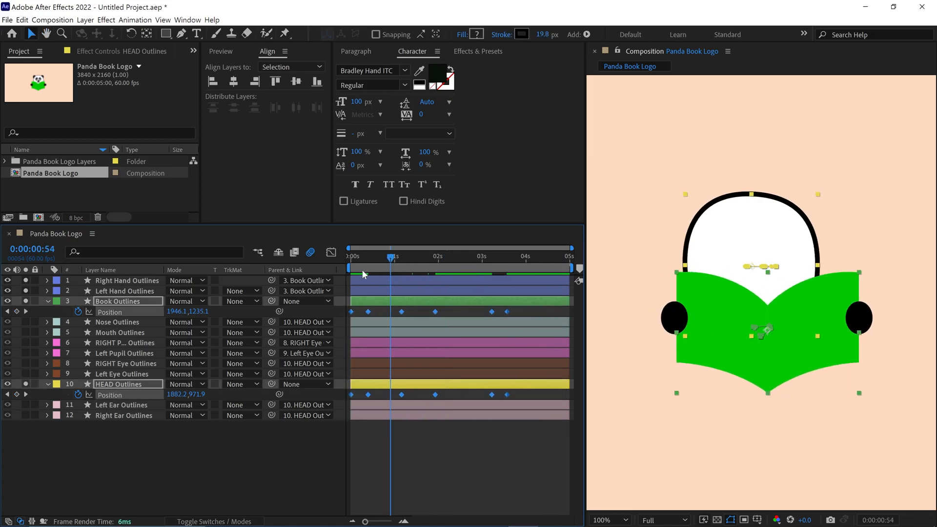
pyautogui.press('space')
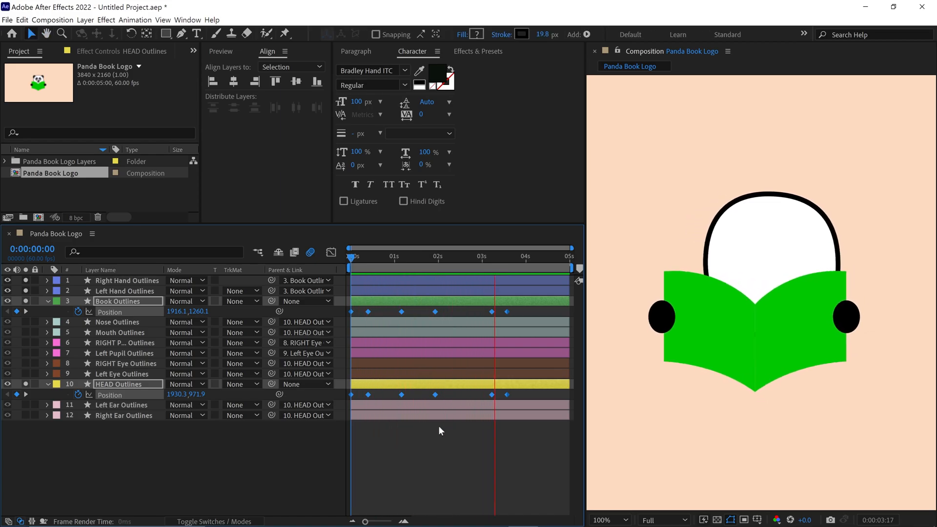
pyautogui.click(379, 302)
# Enable Scale keyframing on Book Outlines and set 90×105% at the 0:23 keyframe
pyautogui.moveTo(355, 261); pyautogui.dragTo(348, 261)
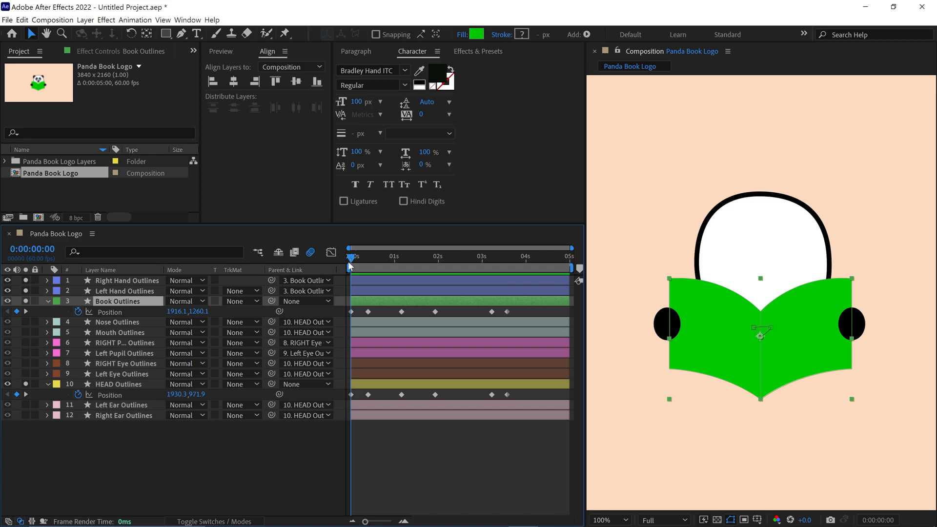
pyautogui.press('s')
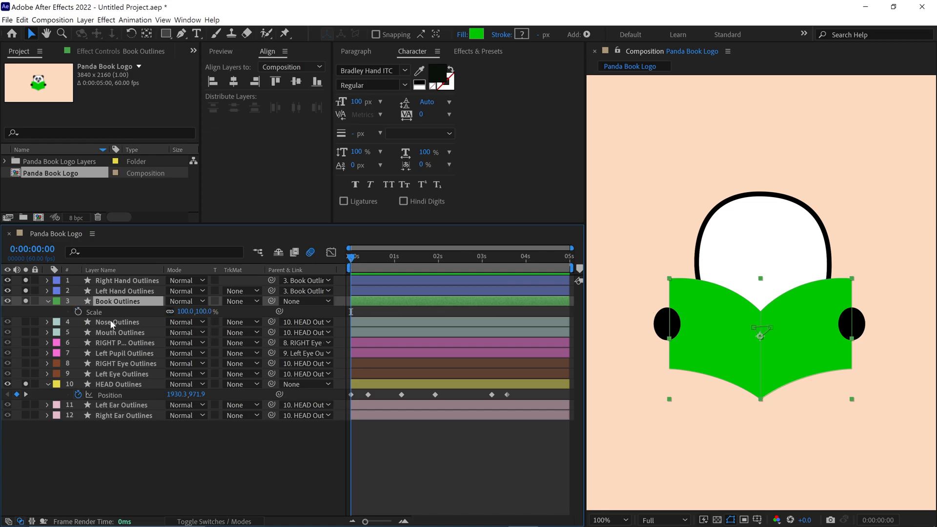
pyautogui.click(77, 312)
pyautogui.hotkey('shift', 'p')
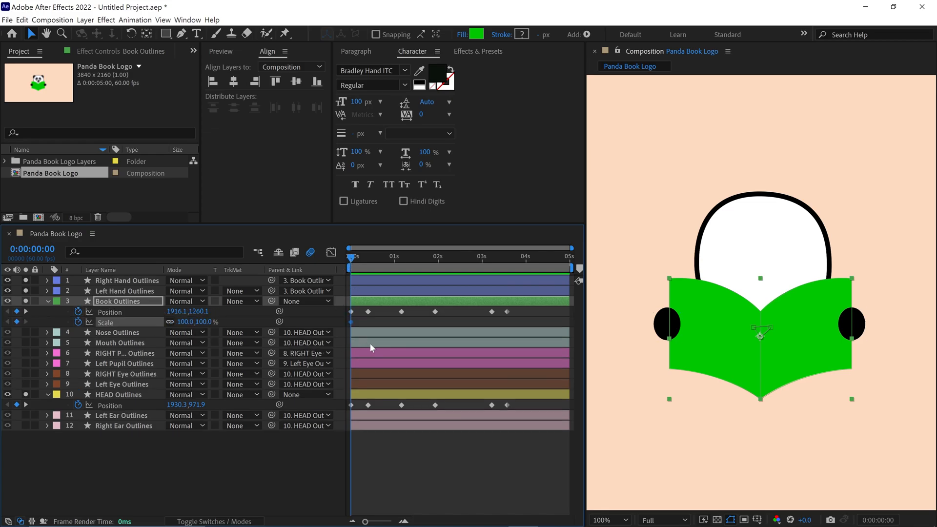
pyautogui.moveTo(357, 257); pyautogui.dragTo(362, 256)
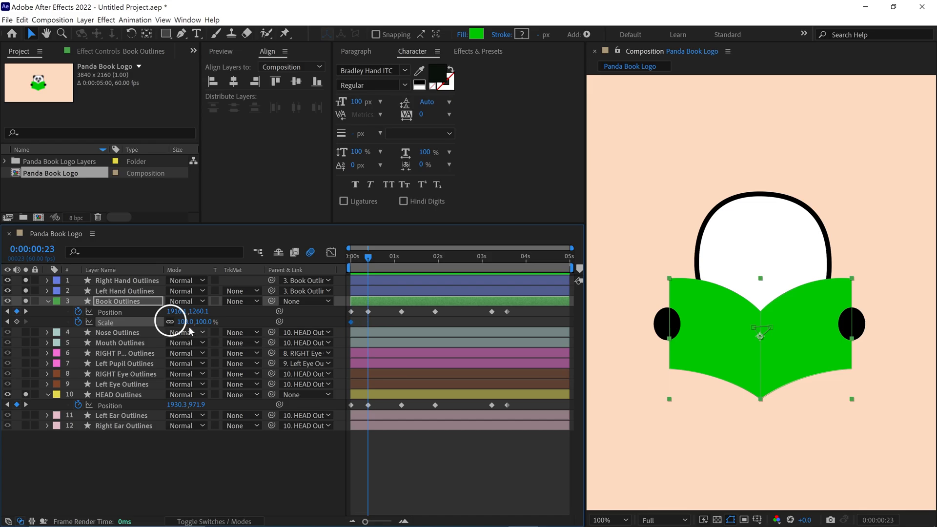
pyautogui.moveTo(187, 324); pyautogui.dragTo(184, 325)
pyautogui.write('90')
pyautogui.press('Return')
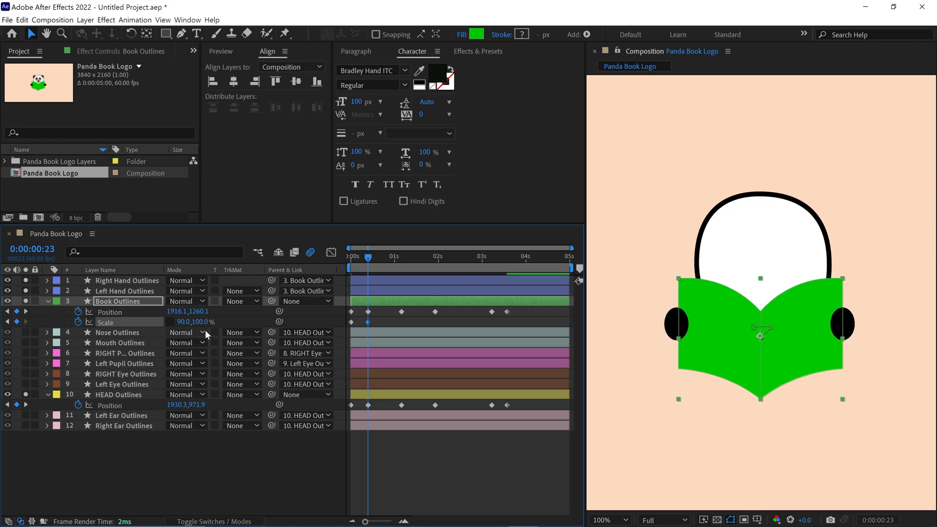
pyautogui.write('05')
pyautogui.press('Return')
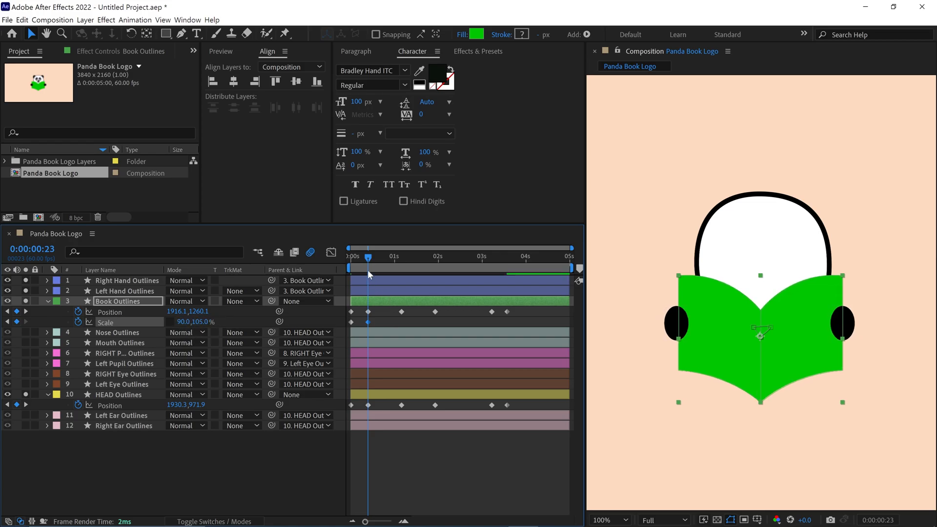
# Set the book's scale to 110×95% at 1:09 and nudge its position left and up
pyautogui.press('k')
pyautogui.click(183, 322)
pyautogui.write('110')
pyautogui.press('Tab')
pyautogui.write('95')
pyautogui.press('Return')
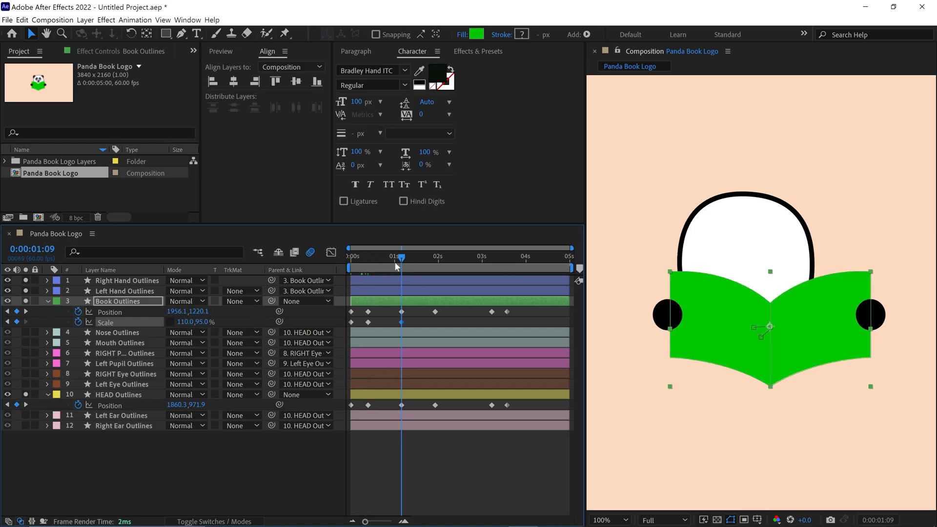
pyautogui.click(401, 311)
pyautogui.hotkey('shift', 'Left')
pyautogui.hotkey('shift', 'Left')
pyautogui.hotkey('shift', 'Up')
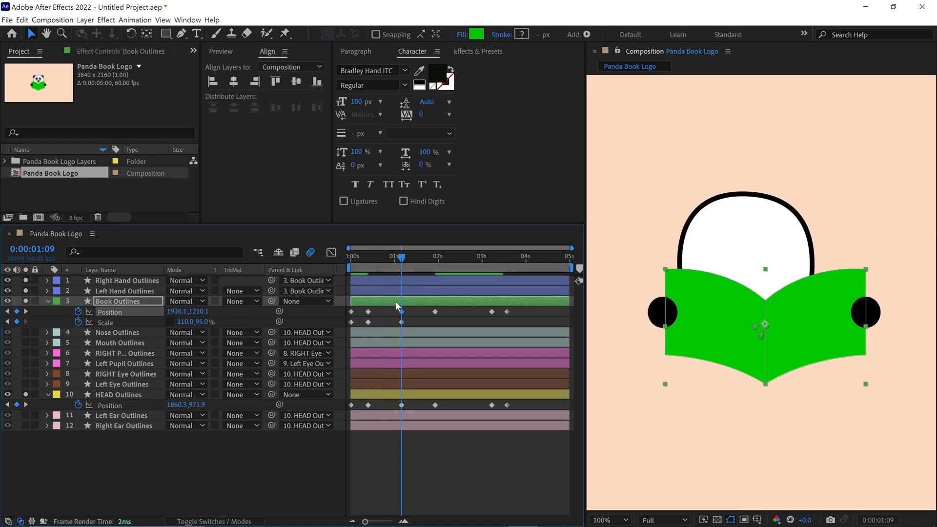
# Add a 100% scale keyframe near 2:14 and preview the squash-and-stretch
pyautogui.moveTo(402, 257); pyautogui.dragTo(448, 273)
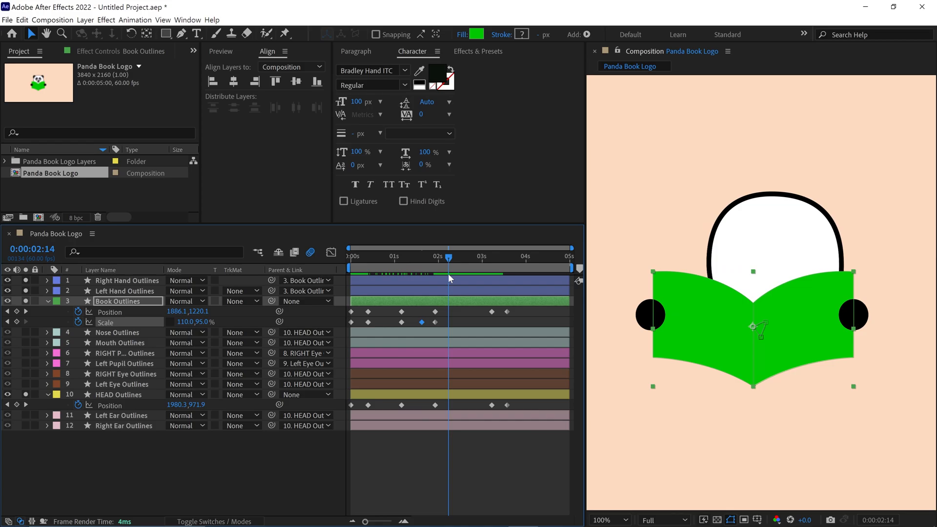
pyautogui.press('k')
pyautogui.hotkey('ctrl', 'v')
pyautogui.press('Home')
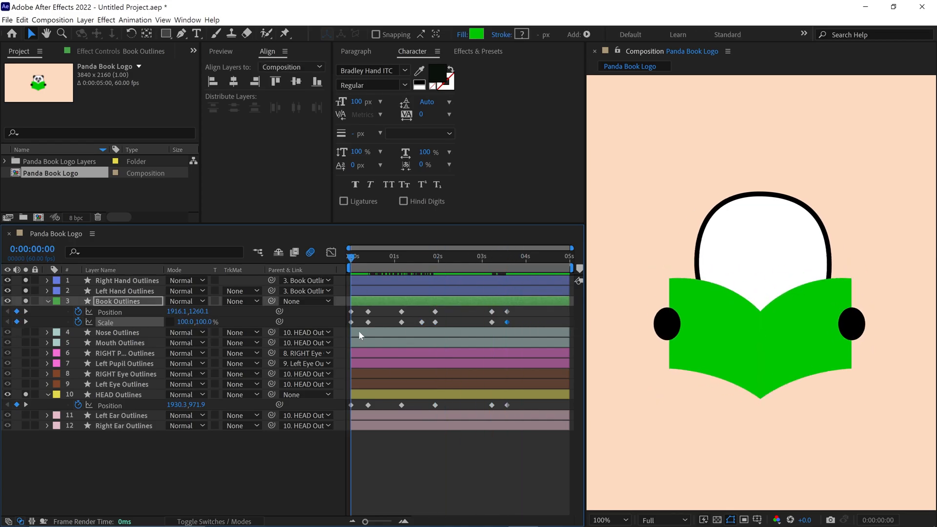
pyautogui.press('space')
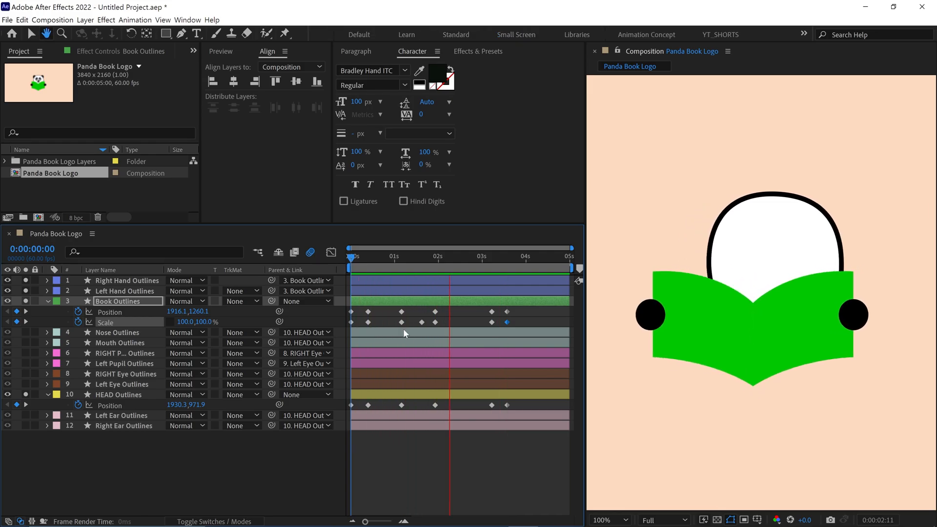
pyautogui.press('space')
pyautogui.click(439, 262)
pyautogui.press('space')
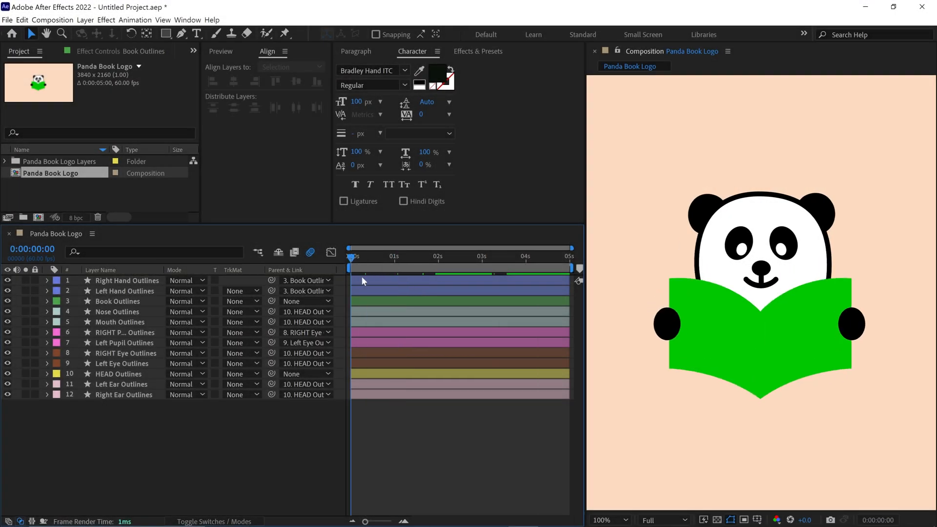
# Select the nose, mouth, eyes and ears and enable Position keyframing at 0:23
pyautogui.click(375, 300)
pyautogui.press('u')
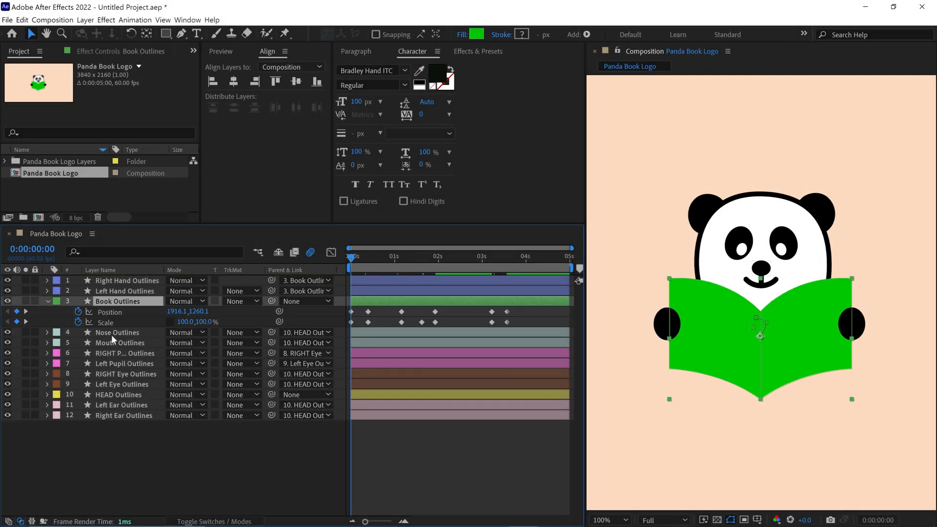
pyautogui.click(111, 333)
pyautogui.keyDown('ctrl'); pyautogui.click(111, 374); pyautogui.keyUp('ctrl')
pyautogui.keyDown('ctrl'); pyautogui.click(113, 385); pyautogui.keyUp('ctrl')
pyautogui.keyDown('ctrl'); pyautogui.click(111, 405); pyautogui.keyUp('ctrl')
pyautogui.keyDown('ctrl'); pyautogui.click(112, 415); pyautogui.keyUp('ctrl')
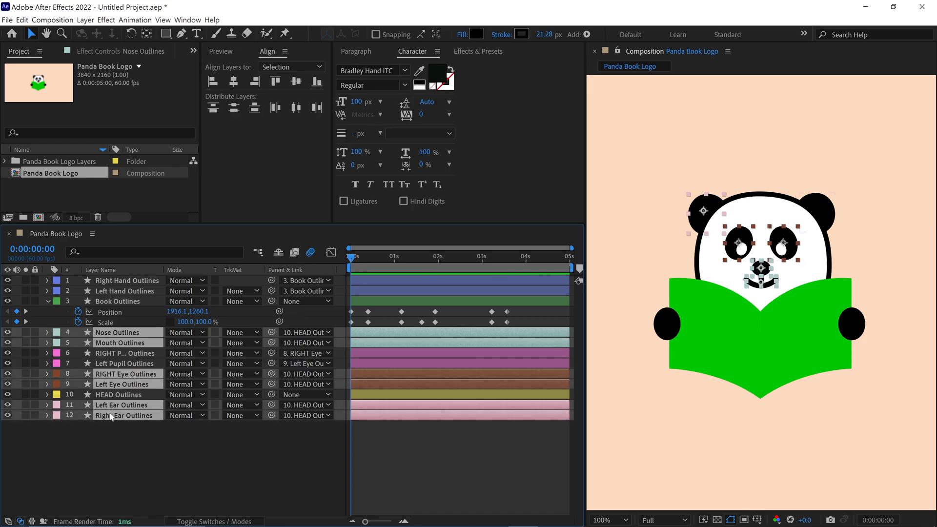
pyautogui.press('k')
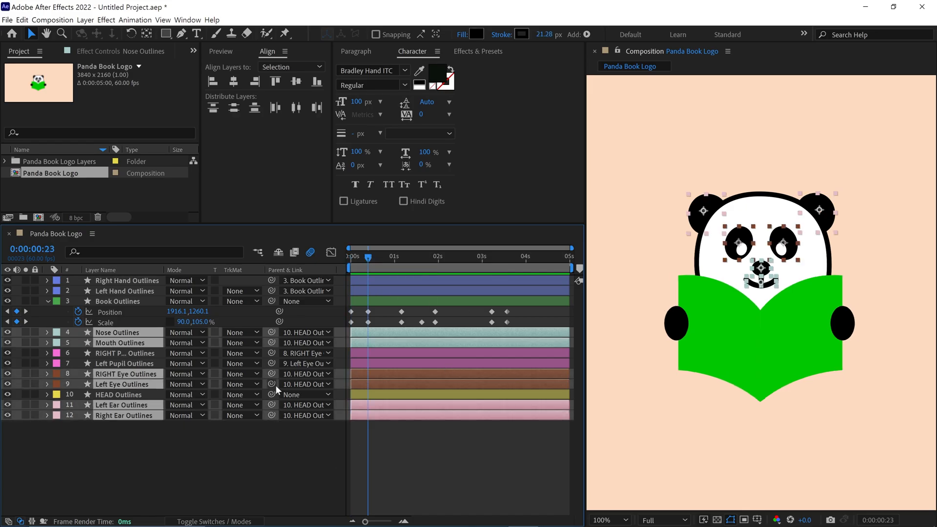
pyautogui.press('p')
pyautogui.click(78, 343)
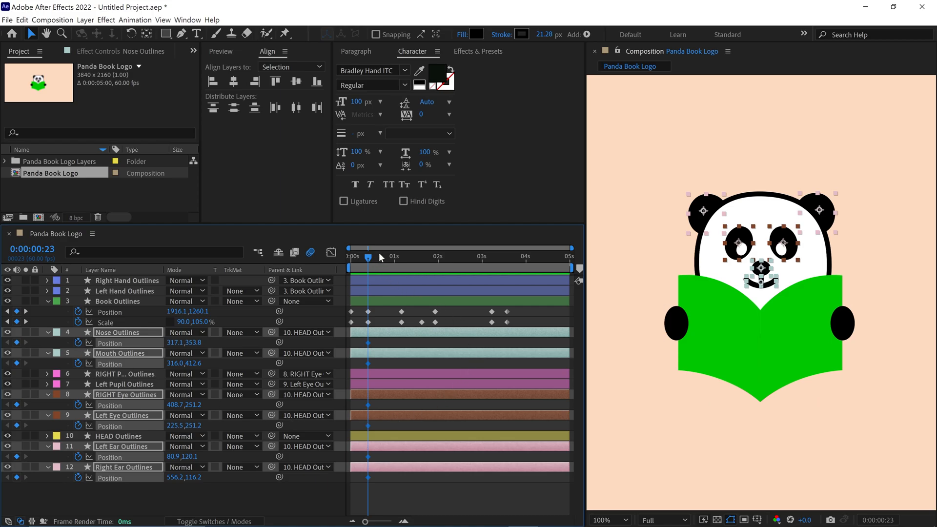
# At 1:09 shift the face parts 30 px right and 5 px down, nudging the right ear left and down
pyautogui.moveTo(378, 253); pyautogui.dragTo(403, 260)
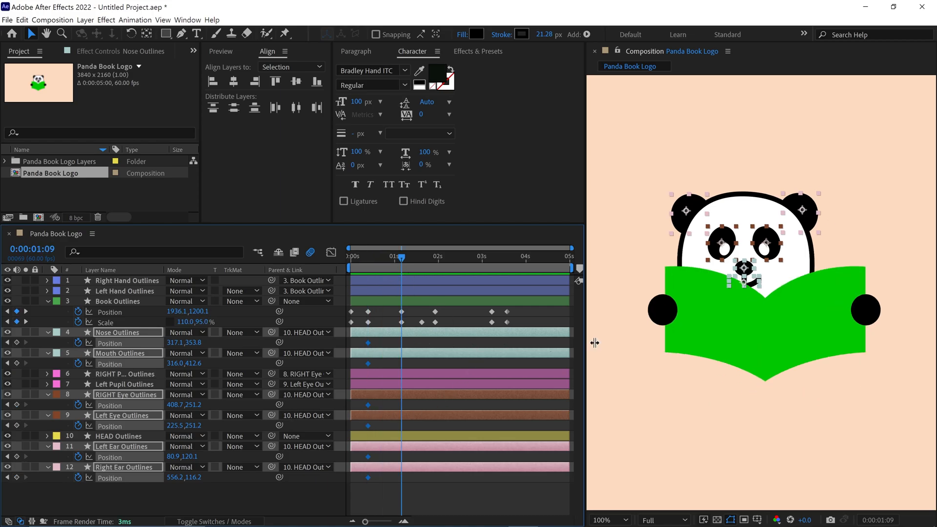
pyautogui.scroll(1, 754, 308)
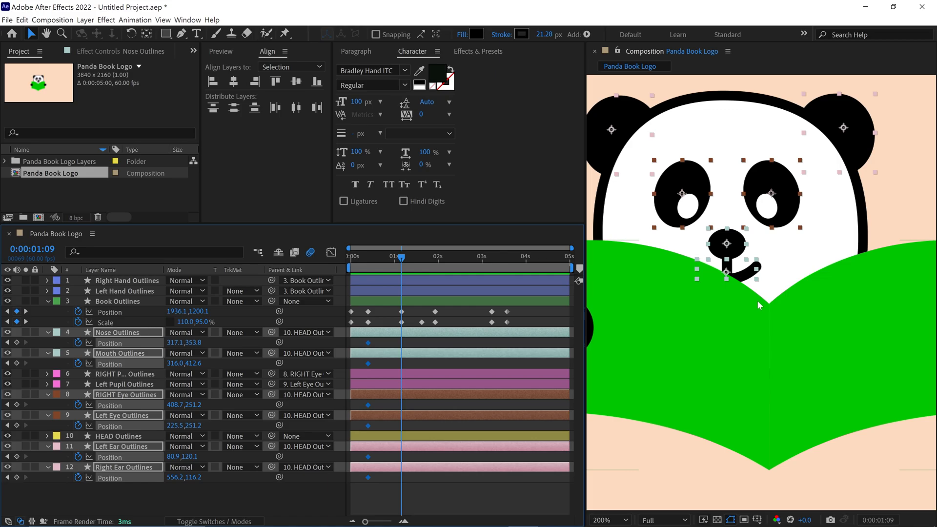
pyautogui.hotkey('shift', 'Right')
pyautogui.hotkey('shift', 'Right')
pyautogui.hotkey('shift', 'Right')
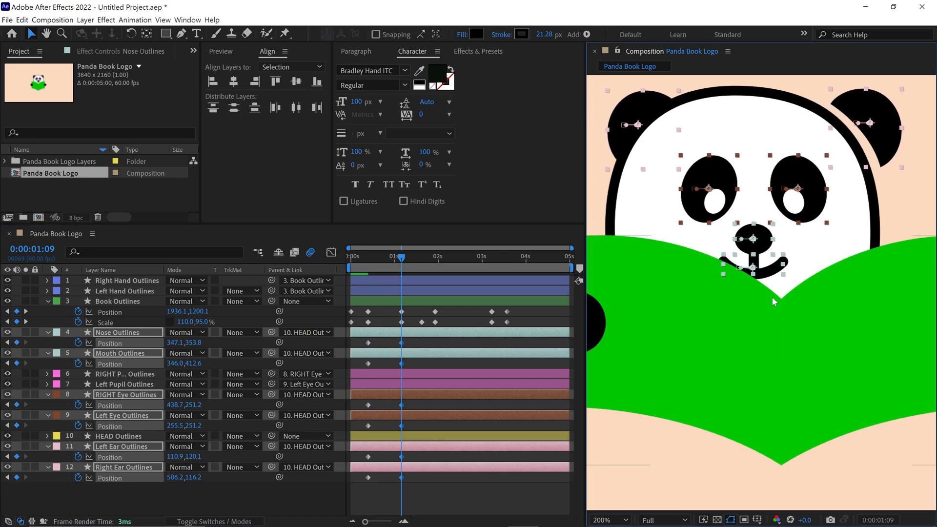
pyautogui.hotkey('shift', 'Down')
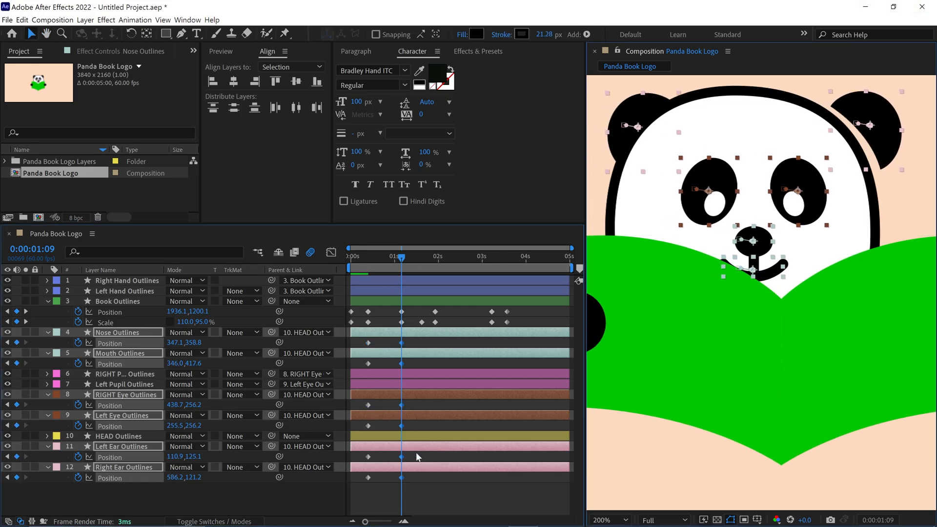
pyautogui.click(415, 446)
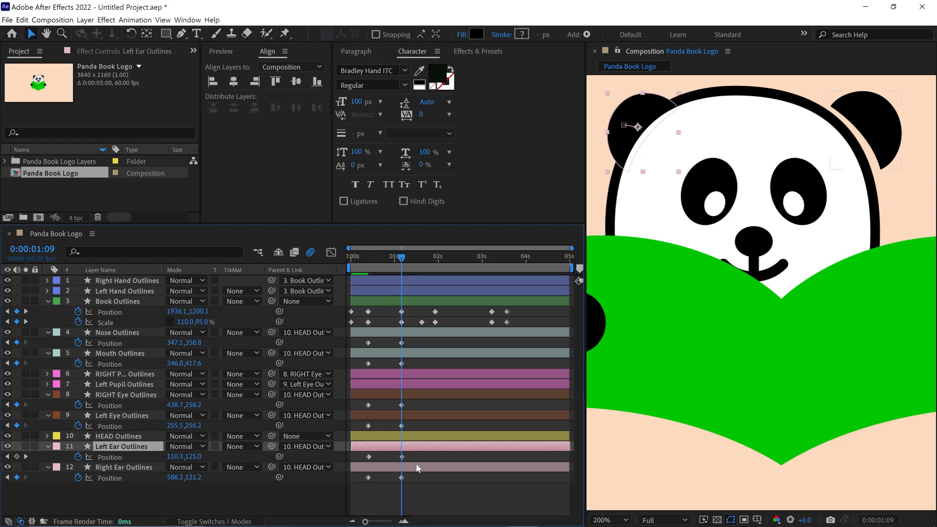
pyautogui.click(416, 467)
pyautogui.hotkey('shift', 'Left')
pyautogui.hotkey('shift', 'Left')
pyautogui.hotkey('shift', 'Down')
pyautogui.scroll(-2, 698, 329)
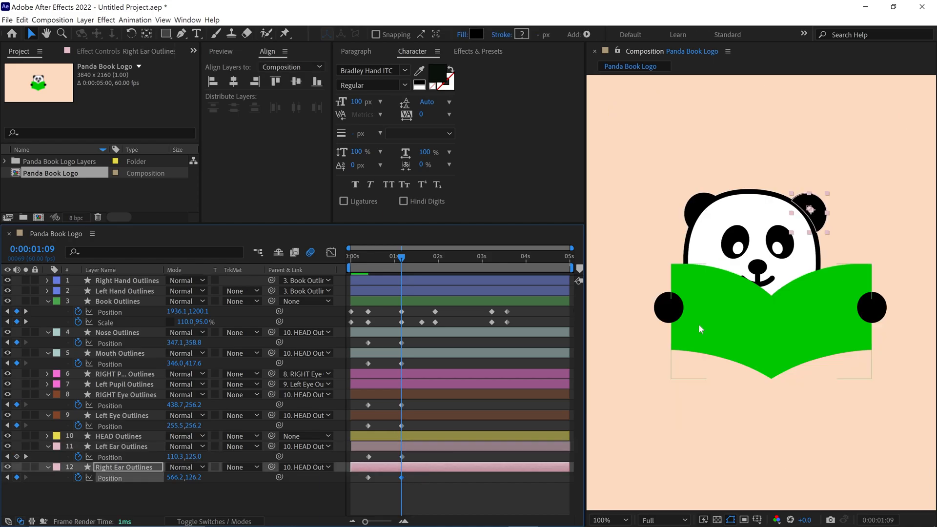
# At 1:55 shift the face parts left and nudge the right ear right and up
pyautogui.moveTo(401, 257); pyautogui.dragTo(436, 258)
pyautogui.click(429, 334)
pyautogui.keyDown('ctrl'); pyautogui.click(428, 353); pyautogui.keyUp('ctrl')
pyautogui.keyDown('ctrl'); pyautogui.click(428, 395); pyautogui.keyUp('ctrl')
pyautogui.keyDown('ctrl'); pyautogui.click(428, 447); pyautogui.keyUp('ctrl')
pyautogui.keyDown('ctrl'); pyautogui.click(429, 468); pyautogui.keyUp('ctrl')
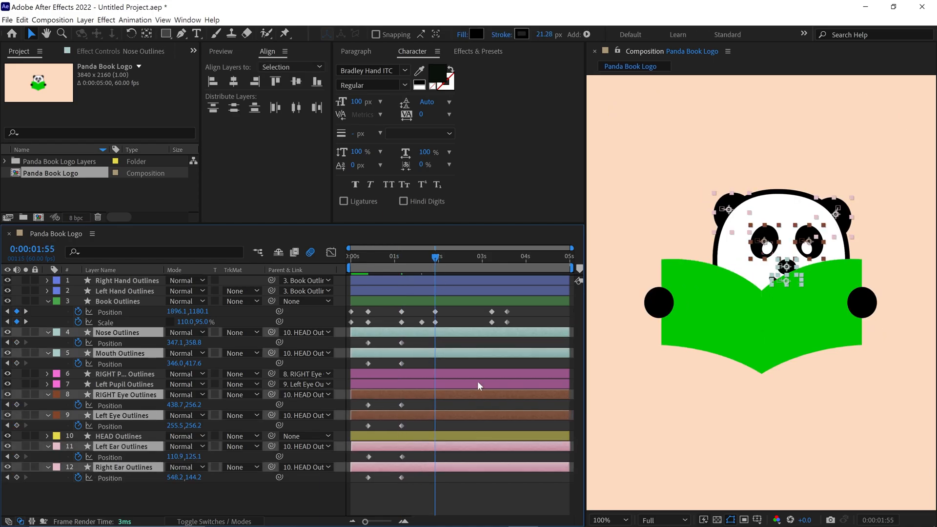
pyautogui.hotkey('shift', 'Left')
pyautogui.hotkey('shift', 'Left')
pyautogui.hotkey('shift', 'Left')
pyautogui.click(440, 446)
pyautogui.hotkey('shift', 'Right')
pyautogui.hotkey('shift', 'Right')
pyautogui.hotkey('shift', 'Right')
pyautogui.click(444, 468)
pyautogui.hotkey('shift', 'Right')
pyautogui.hotkey('shift', 'Right')
pyautogui.hotkey('shift', 'Right')
pyautogui.hotkey('shift', 'Up')
pyautogui.hotkey('shift', 'Up')
pyautogui.hotkey('shift', 'Up')
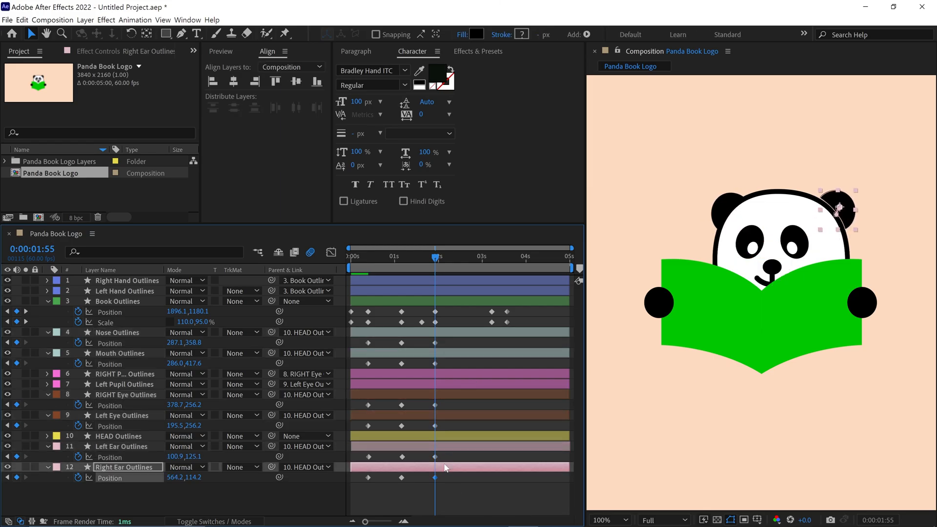
# At the book's 3:13 and 3:34 keyframes adjust the left eye, add face keyframes, then select all layers
pyautogui.press('space')
pyautogui.click(430, 343)
pyautogui.click(435, 426)
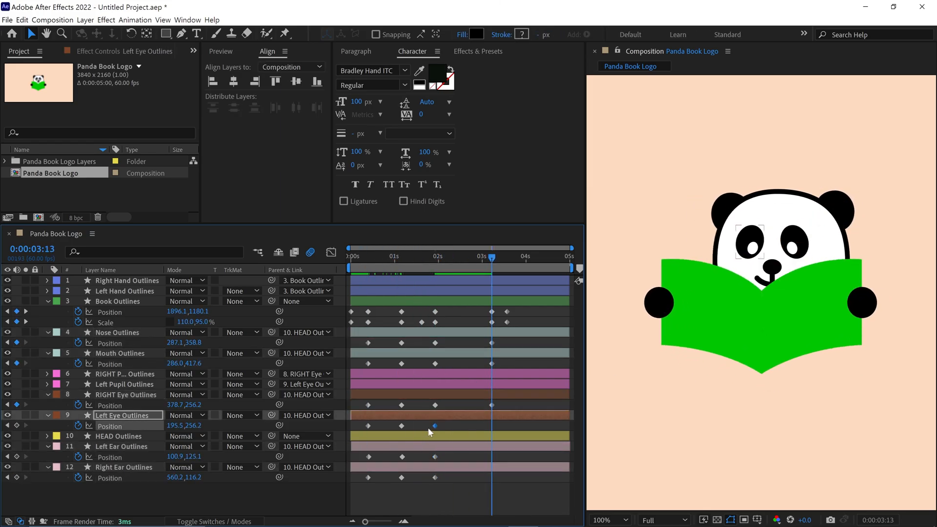
pyautogui.press('k')
pyautogui.click(357, 364)
pyautogui.click(395, 478)
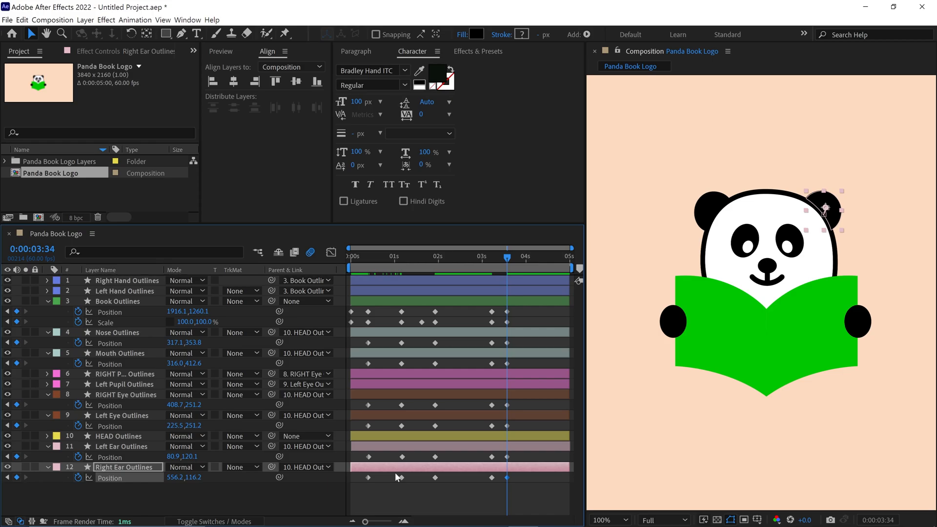
pyautogui.press('space')
pyautogui.click(367, 447)
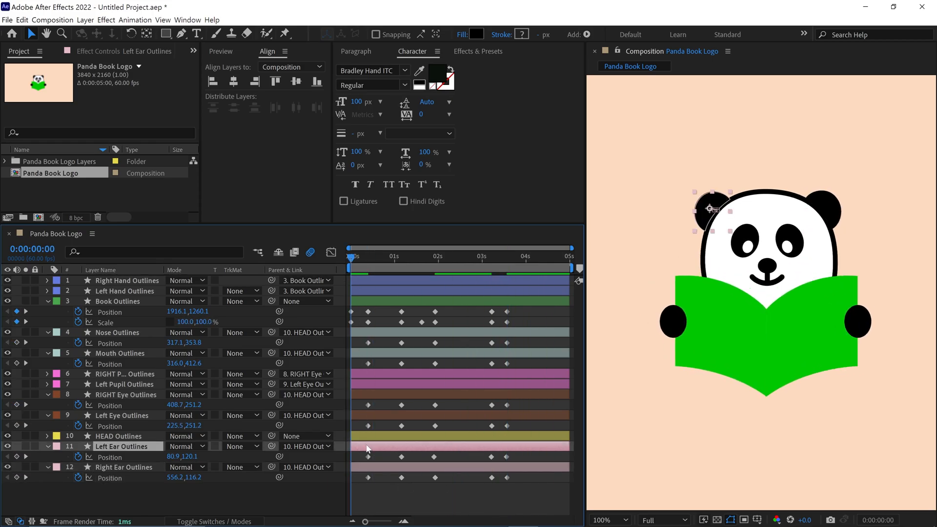
pyautogui.click(525, 258)
pyautogui.hotkey('ctrl', 'a')
# Apply Easy Ease (F9) to every keyframe in the animation and preview from the start
pyautogui.press('u')
pyautogui.press('u')
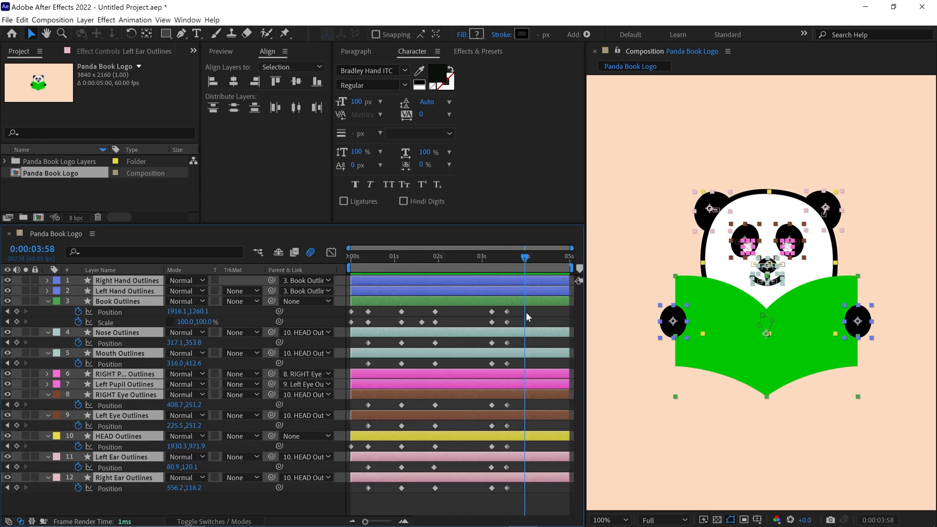
pyautogui.moveTo(531, 313); pyautogui.dragTo(316, 496)
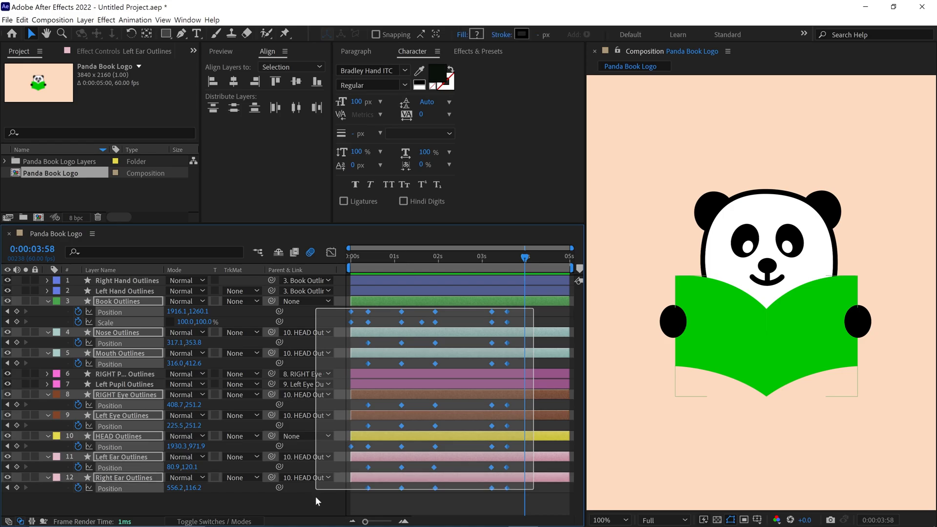
pyautogui.press('F9')
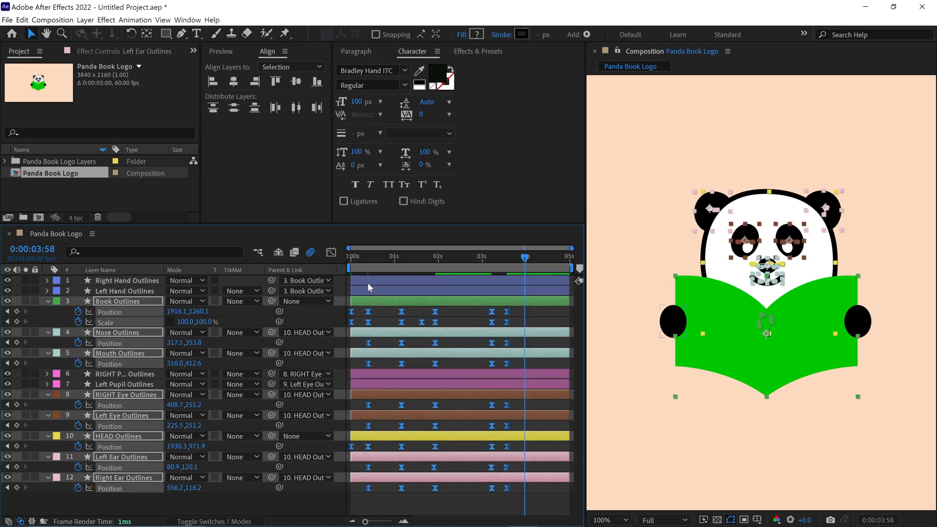
pyautogui.press('Home')
pyautogui.click(424, 329)
pyautogui.press('space')
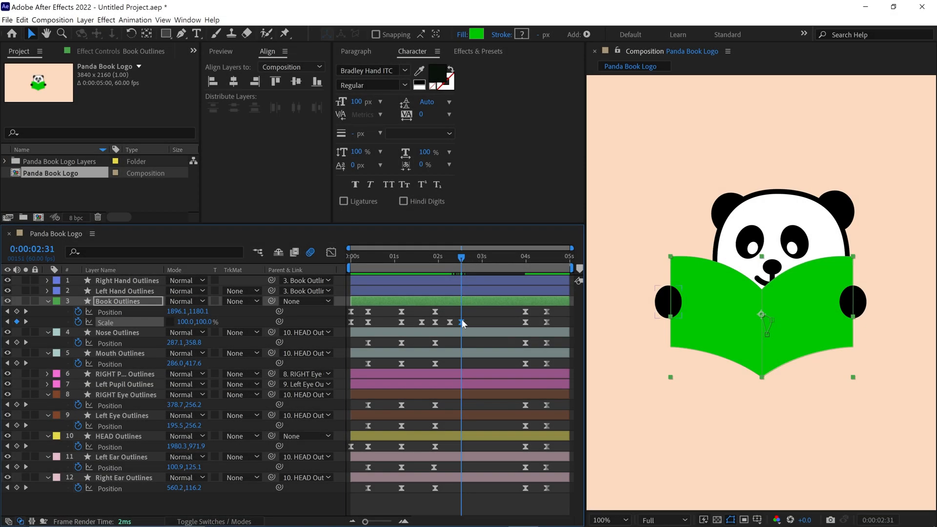
# Keyframe the right hand's Position and move it to the book's left edge at about 3:14 along an upward-curved path
pyautogui.click(142, 282)
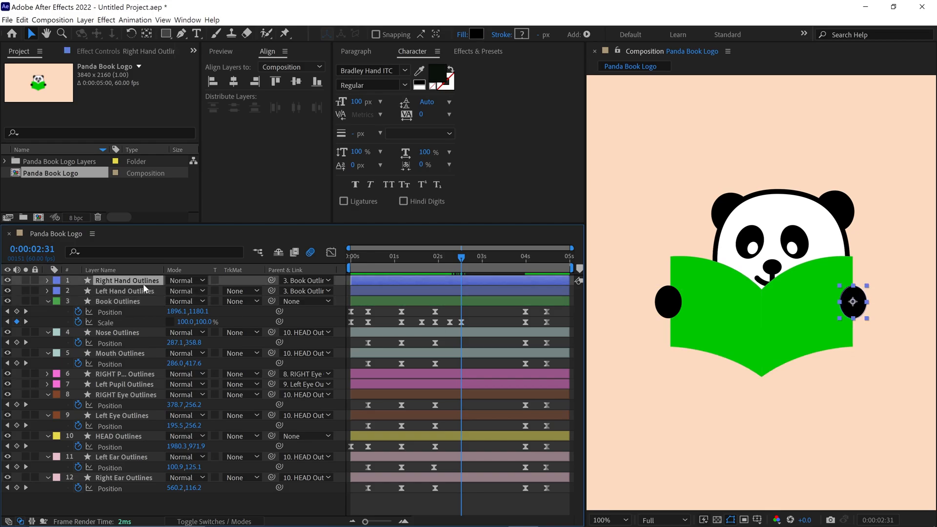
pyautogui.press('p')
pyautogui.click(78, 291)
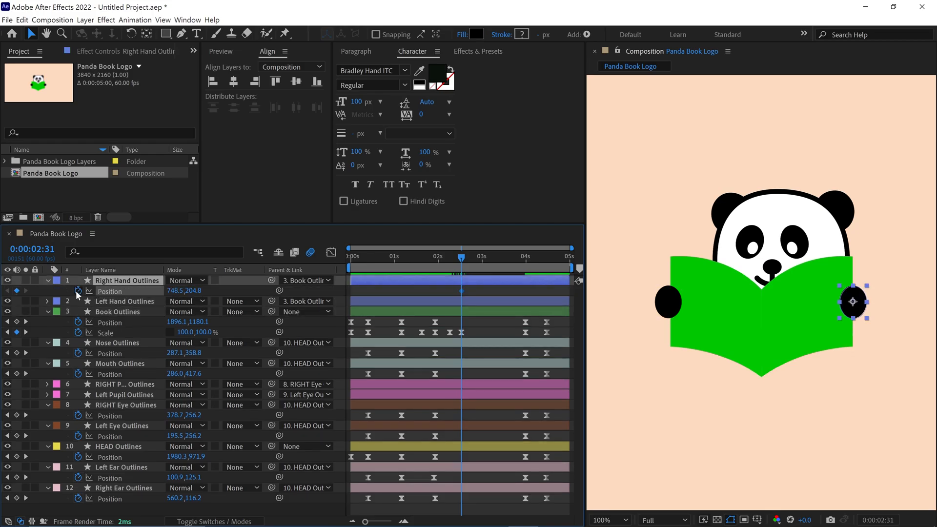
pyautogui.moveTo(463, 271); pyautogui.dragTo(493, 259)
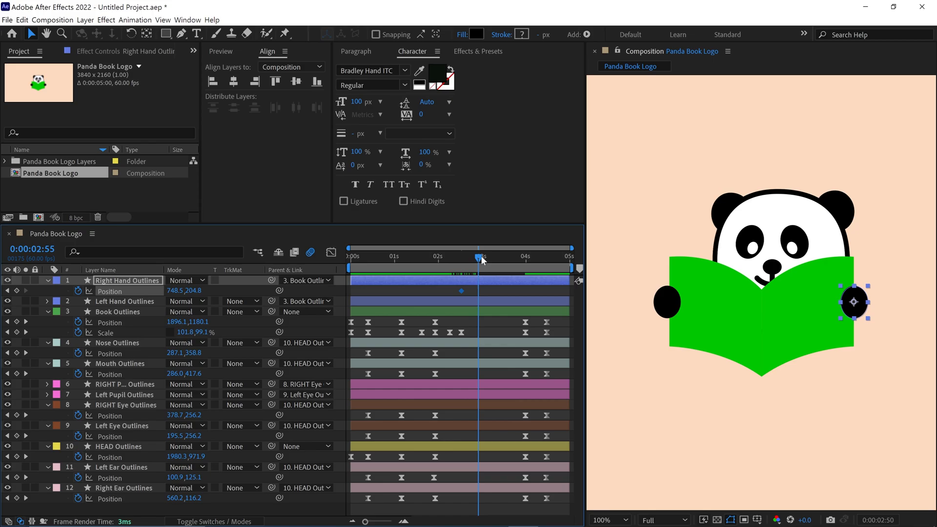
pyautogui.moveTo(857, 304); pyautogui.dragTo(667, 304)
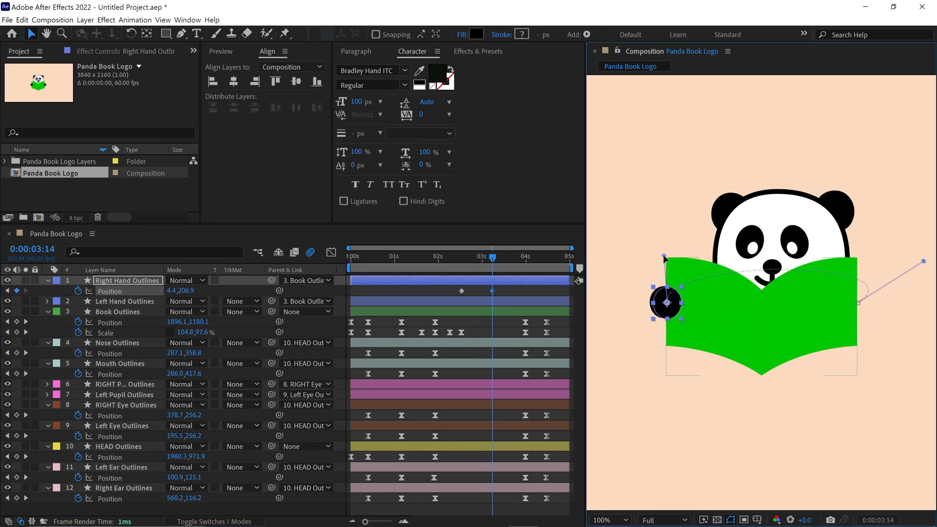
pyautogui.moveTo(699, 303); pyautogui.dragTo(694, 290)
# Paste the start keyframe at about 3:59 so the hand returns to the right edge on an outward-bent path, and preview
pyautogui.click(525, 258)
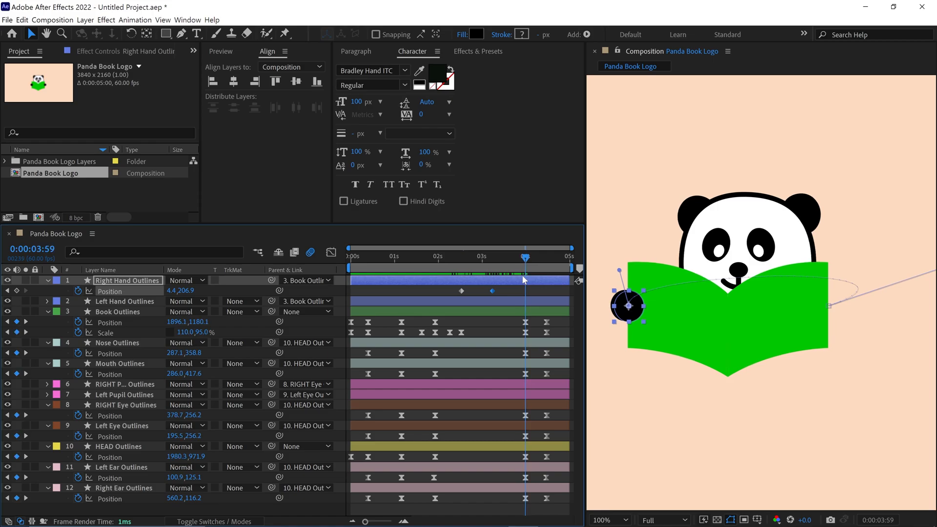
pyautogui.click(474, 290)
pyautogui.hotkey('ctrl', 'v')
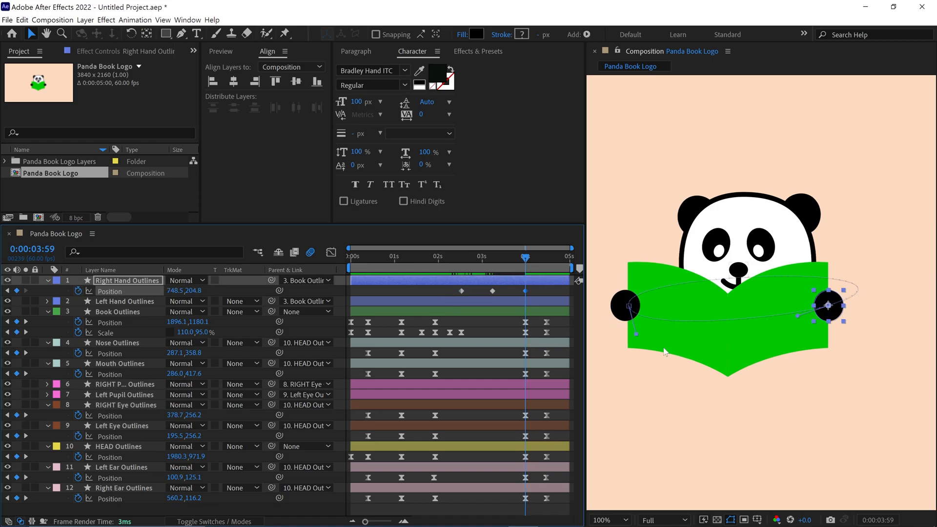
pyautogui.moveTo(831, 284); pyautogui.dragTo(899, 287)
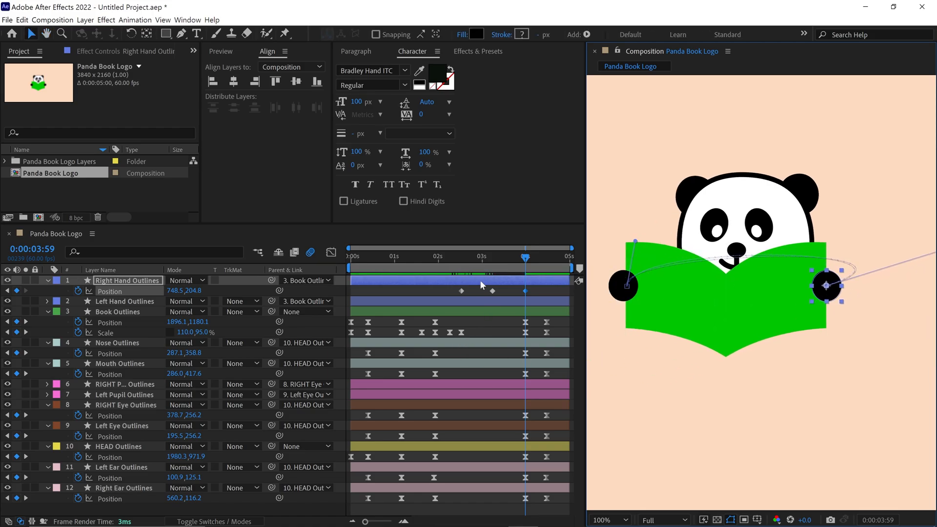
pyautogui.click(459, 260)
pyautogui.press('space')
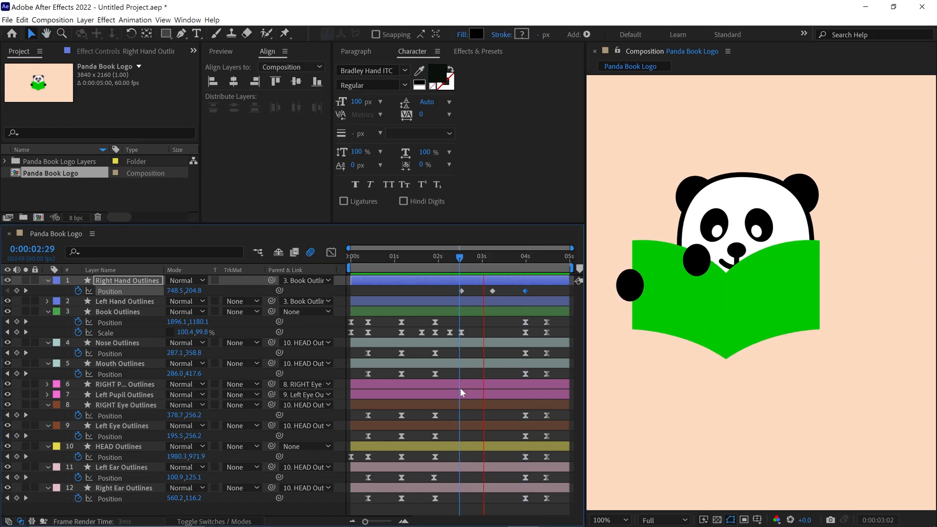
# Apply Easy Ease to the hand's three Position keyframes and preview from about 2:30
pyautogui.press('space')
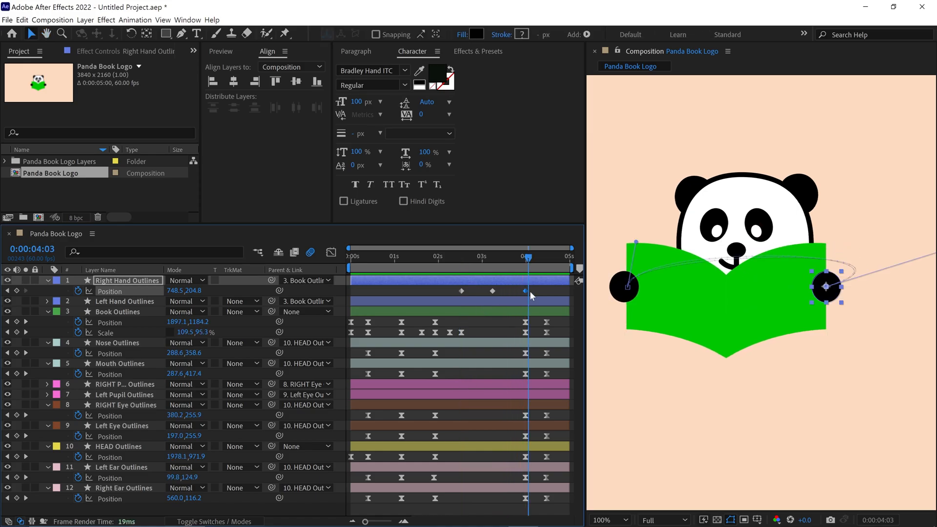
pyautogui.moveTo(530, 291); pyautogui.dragTo(438, 290)
pyautogui.rightClick(461, 292)
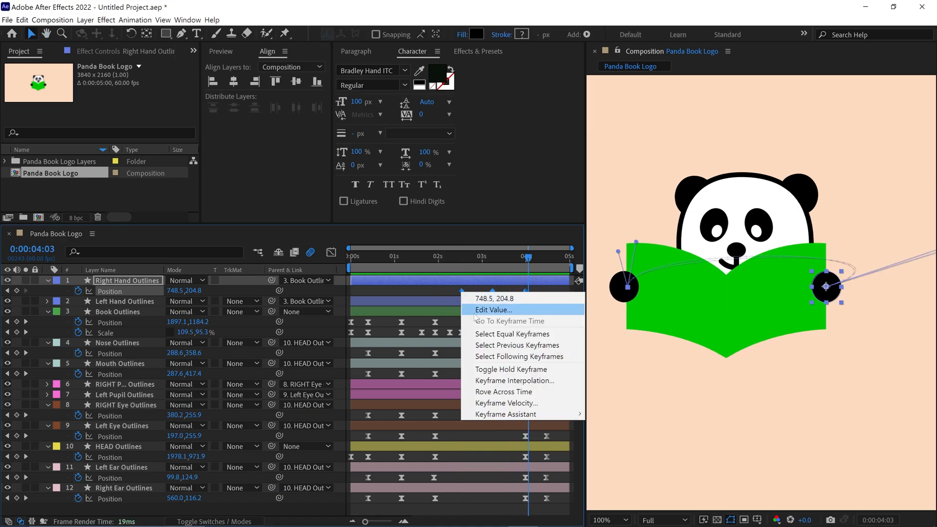
pyautogui.moveTo(506, 414)
pyautogui.click(616, 444)
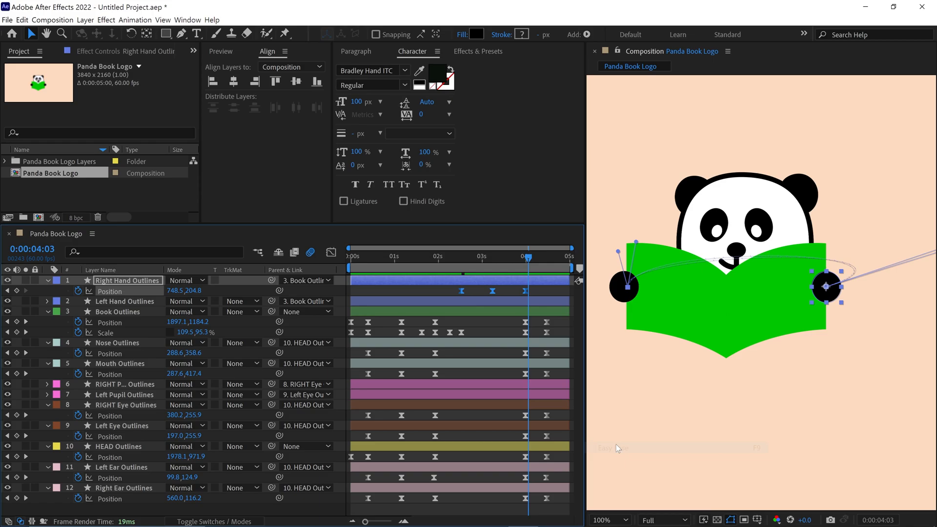
pyautogui.click(460, 257)
pyautogui.press('space')
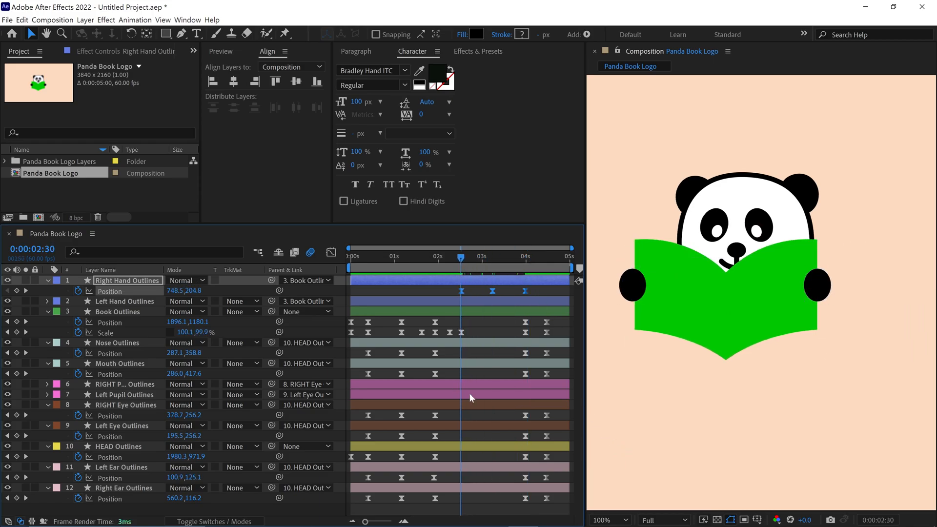
pyautogui.press('space')
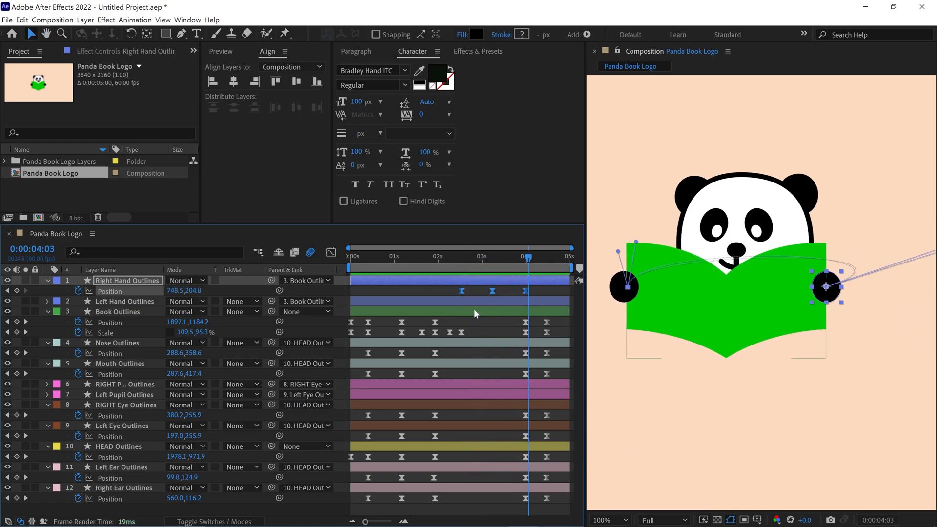
# Shift the final book and face keyframes slightly later, then select the right hand layer
pyautogui.moveTo(512, 315)
pyautogui.mouseDown()
pyautogui.moveTo(575, 506)
pyautogui.moveTo(542, 328)
pyautogui.mouseUp()
pyautogui.moveTo(524, 257)
pyautogui.mouseDown()
pyautogui.moveTo(542, 262)
pyautogui.moveTo(455, 277)
pyautogui.moveTo(470, 260)
pyautogui.mouseUp()
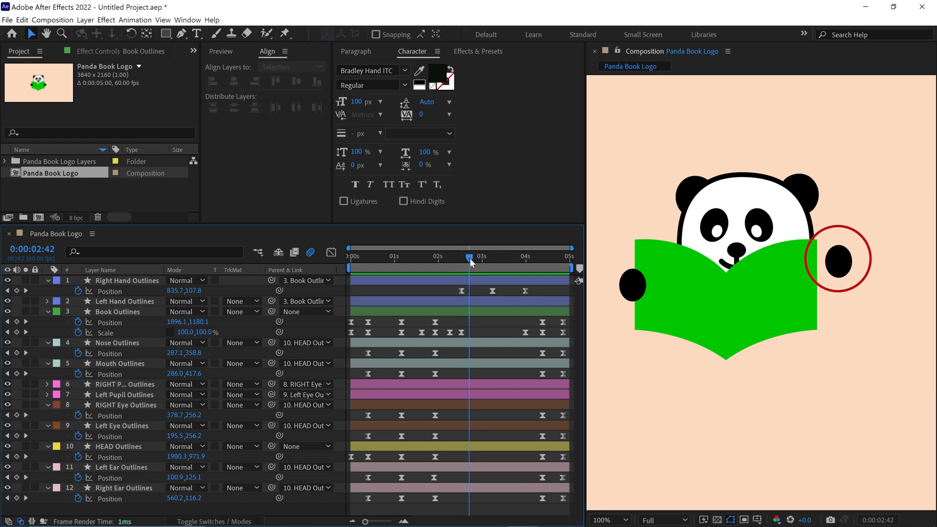
pyautogui.click(472, 278)
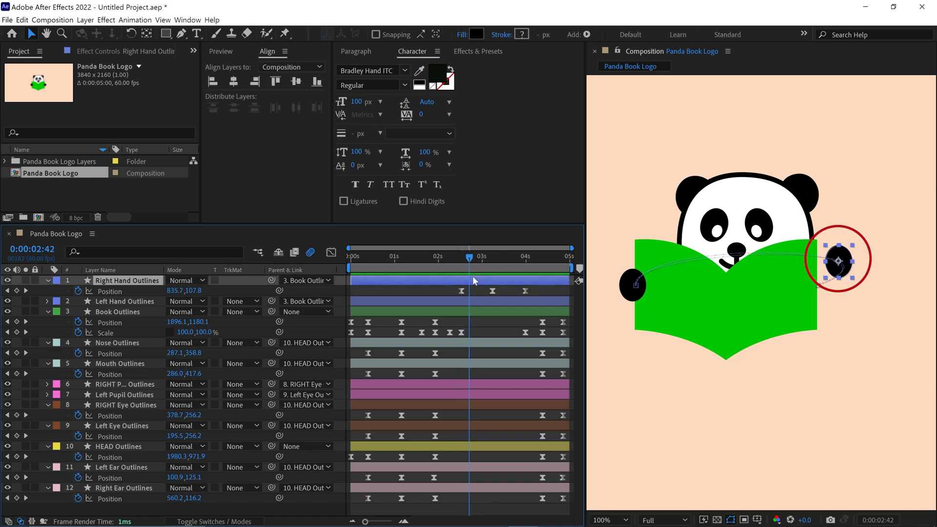
# Split the right hand at about 2:42 and 3:48, placing the middle clip beneath Book Outlines
pyautogui.hotkey('ctrl', 'shift', 'd')
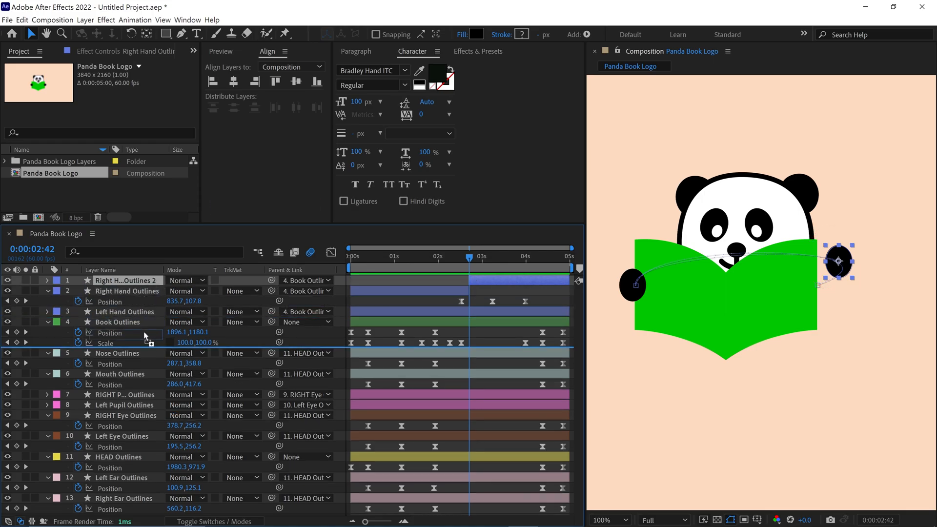
pyautogui.moveTo(139, 282); pyautogui.dragTo(144, 331)
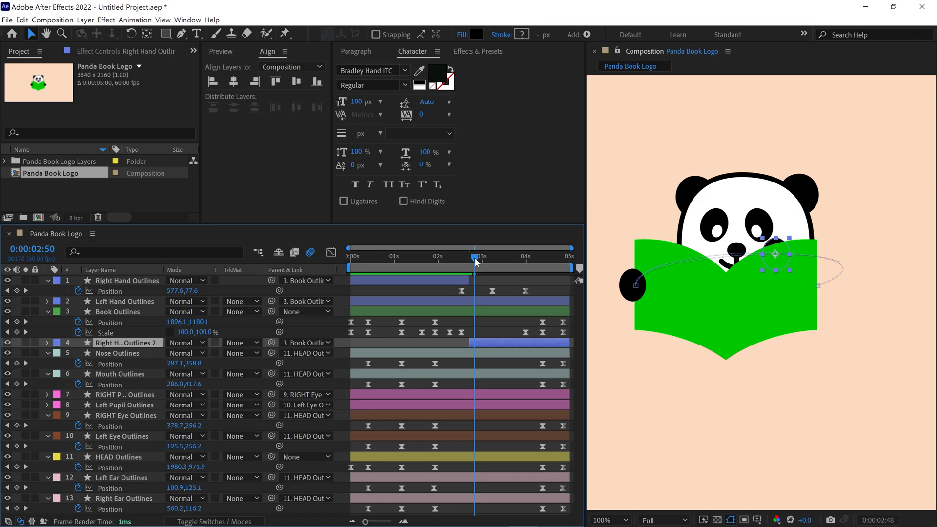
pyautogui.moveTo(470, 260); pyautogui.dragTo(516, 262)
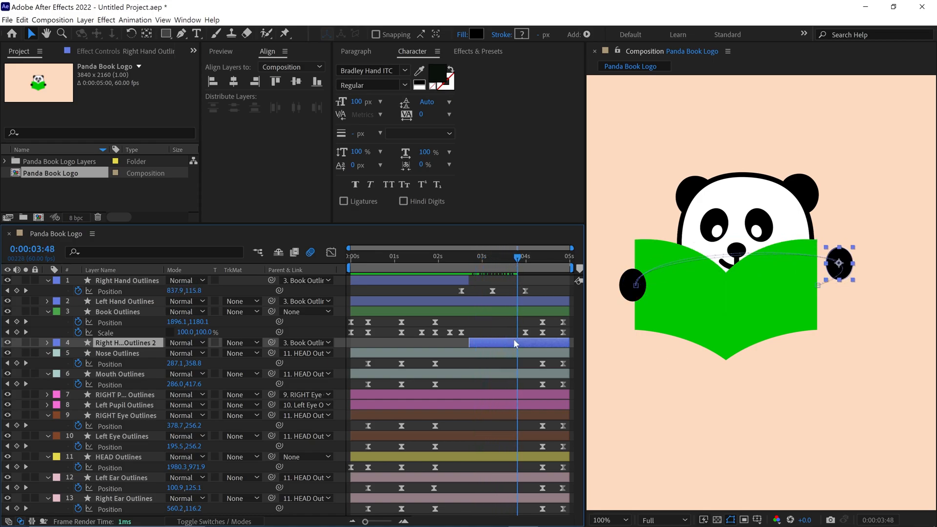
pyautogui.hotkey('ctrl', 'shift', 'd')
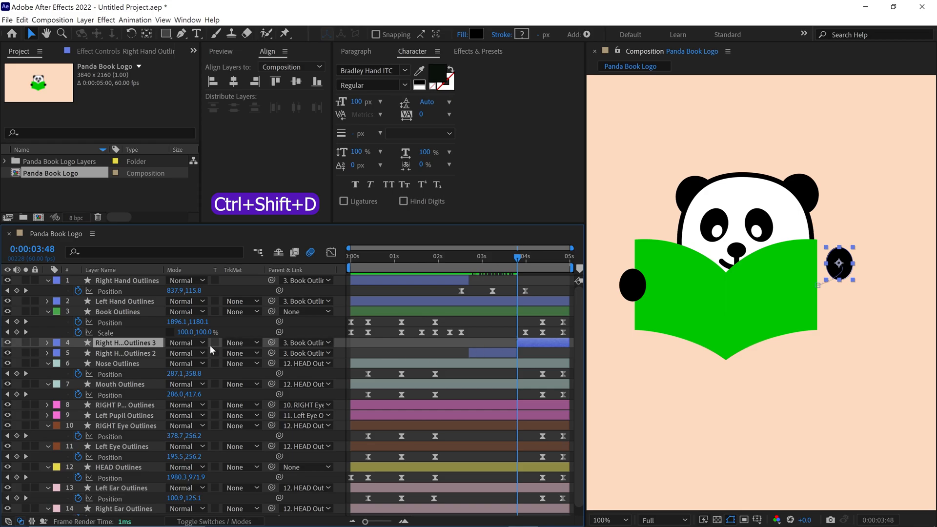
pyautogui.moveTo(210, 344)
pyautogui.mouseDown()
pyautogui.moveTo(150, 323)
pyautogui.moveTo(155, 287)
pyautogui.mouseUp()
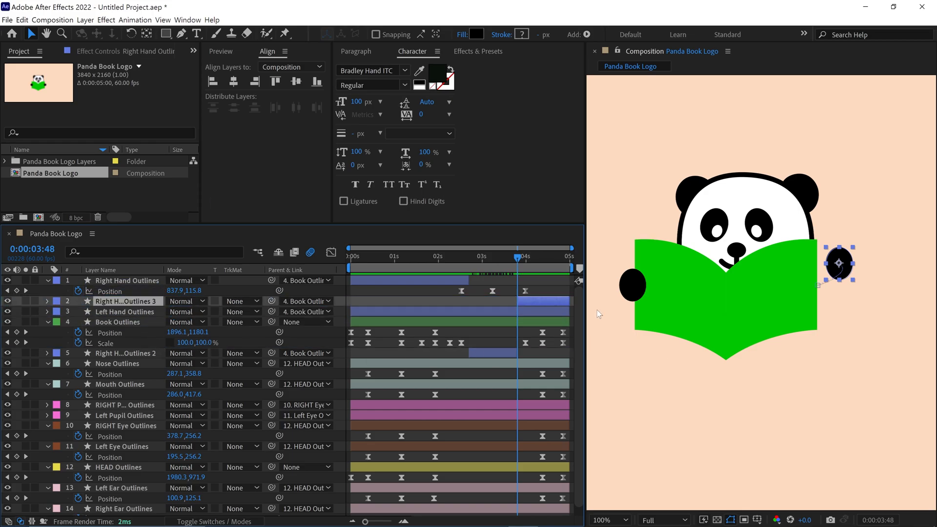
# Label the three hand clips Red and play back the page-turning motion
pyautogui.keyDown('ctrl'); pyautogui.click(494, 355); pyautogui.keyUp('ctrl')
pyautogui.keyDown('ctrl'); pyautogui.click(154, 281); pyautogui.keyUp('ctrl')
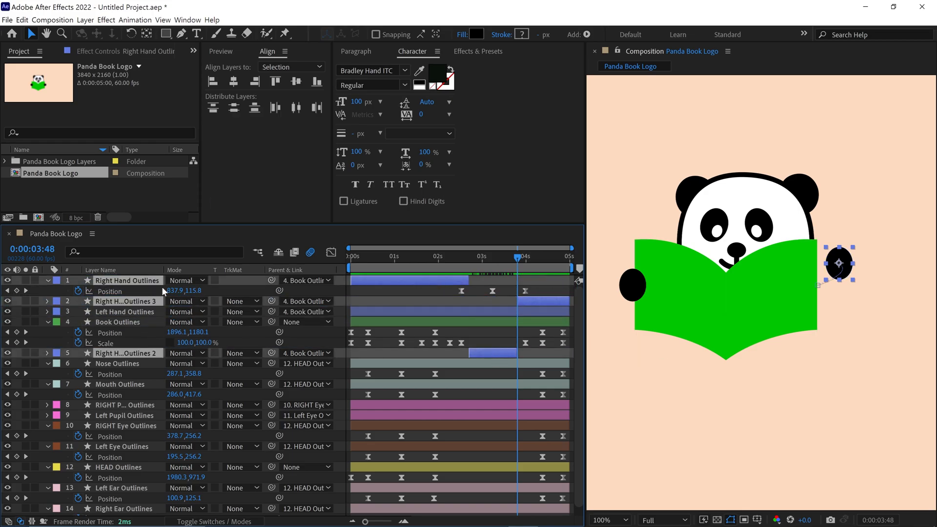
pyautogui.click(57, 281)
pyautogui.click(71, 319)
pyautogui.moveTo(484, 262); pyautogui.dragTo(443, 260)
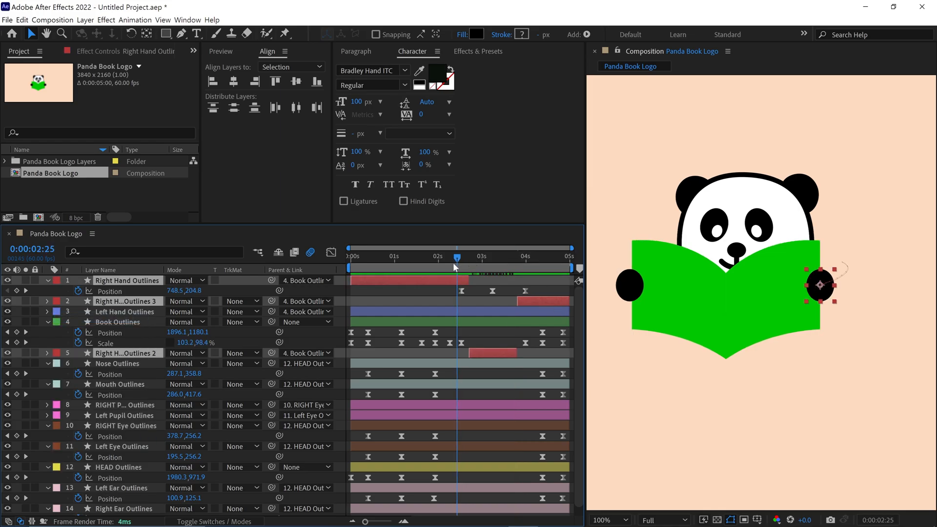
pyautogui.press('space')
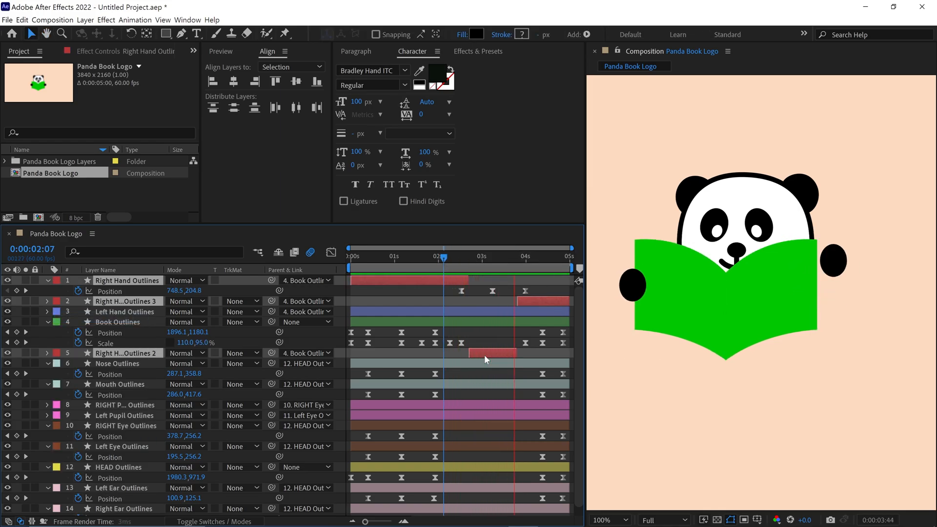
pyautogui.moveTo(544, 260)
pyautogui.mouseDown()
pyautogui.moveTo(497, 276)
pyautogui.moveTo(522, 274)
pyautogui.mouseUp()
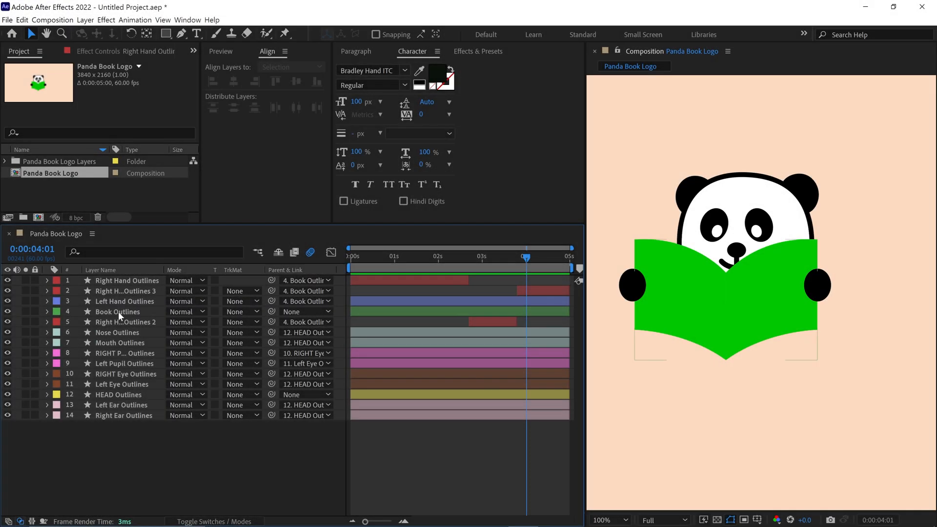
# Duplicate Book Outlines and trim the copy's in-point to 3s12
pyautogui.click(119, 312)
pyautogui.press('u')
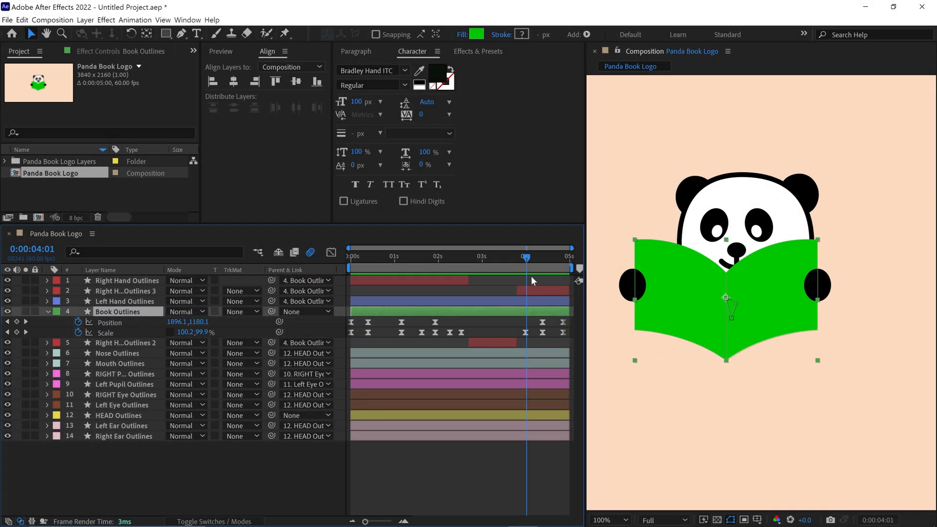
pyautogui.moveTo(528, 257)
pyautogui.mouseDown()
pyautogui.moveTo(449, 276)
pyautogui.moveTo(492, 273)
pyautogui.mouseUp()
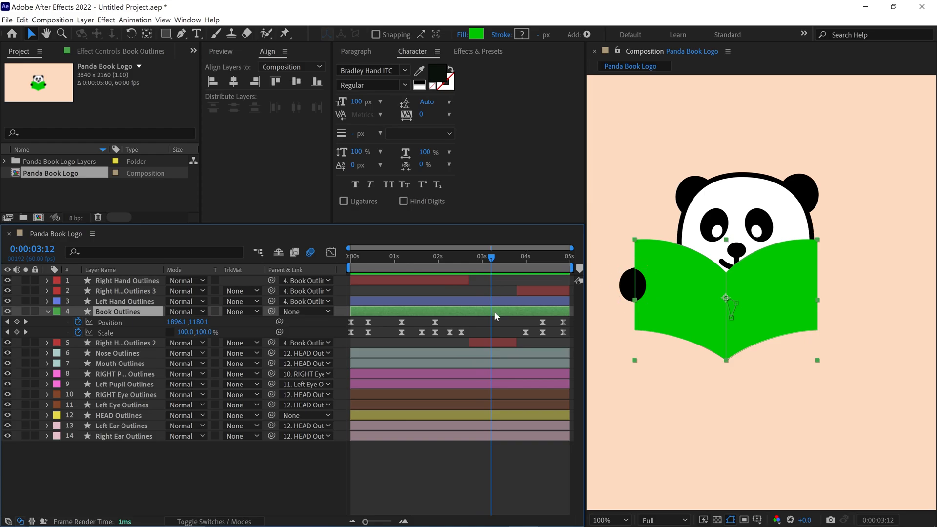
pyautogui.hotkey('ctrl', 'd')
pyautogui.hotkey('alt', '[')
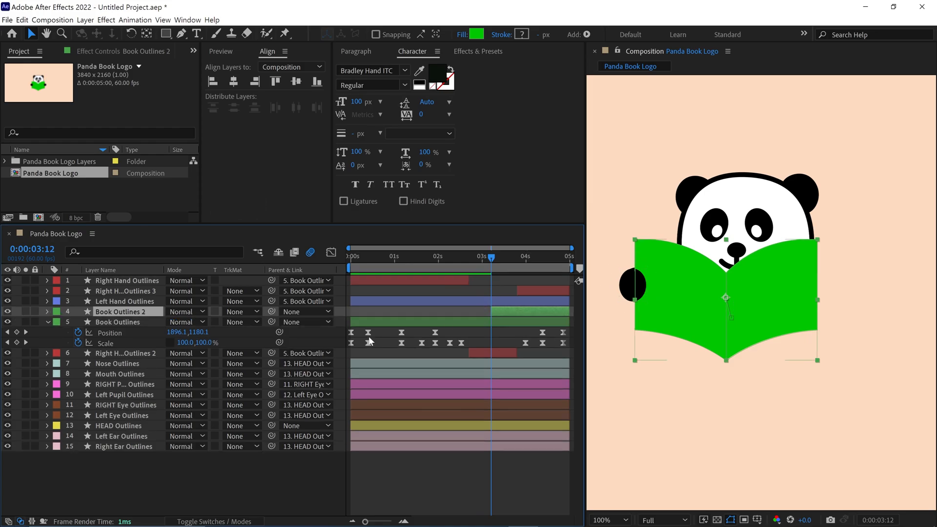
# Rename the copy Page_01 and delete its Group 1, keeping only the left page shape
pyautogui.click(48, 312)
pyautogui.press('Return')
pyautogui.write('Page_01')
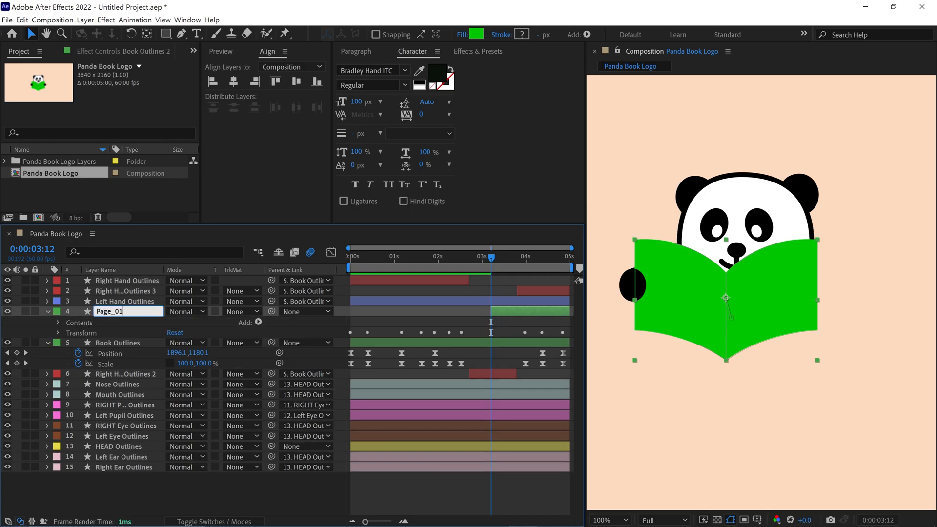
pyautogui.press('Return')
pyautogui.click(59, 323)
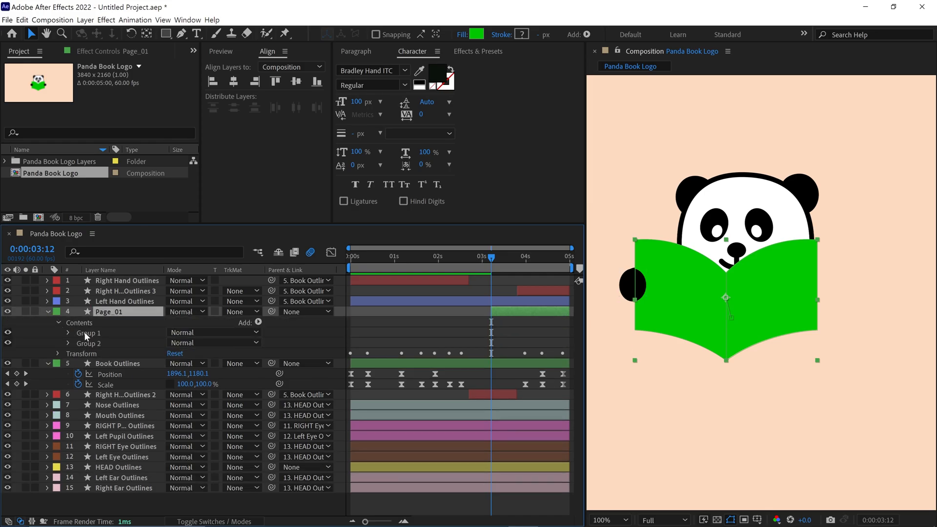
pyautogui.click(86, 333)
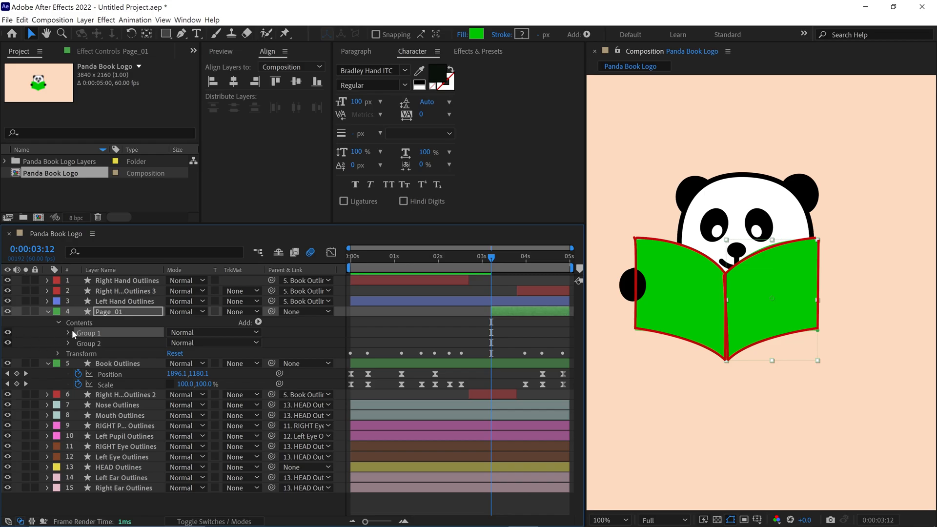
pyautogui.press('Delete')
# Set Group 2's fill to darker green 02AC01 and move Page_01 beneath Book Outlines
pyautogui.click(91, 332)
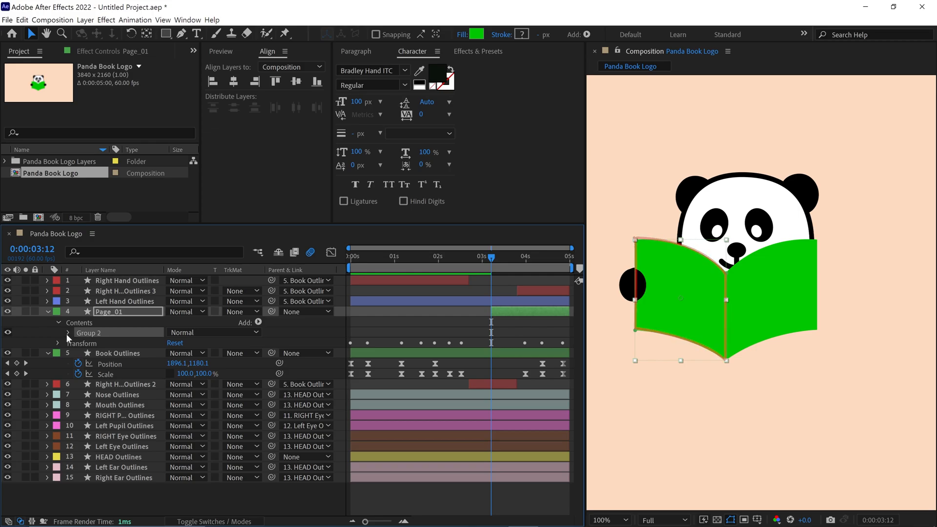
pyautogui.click(477, 34)
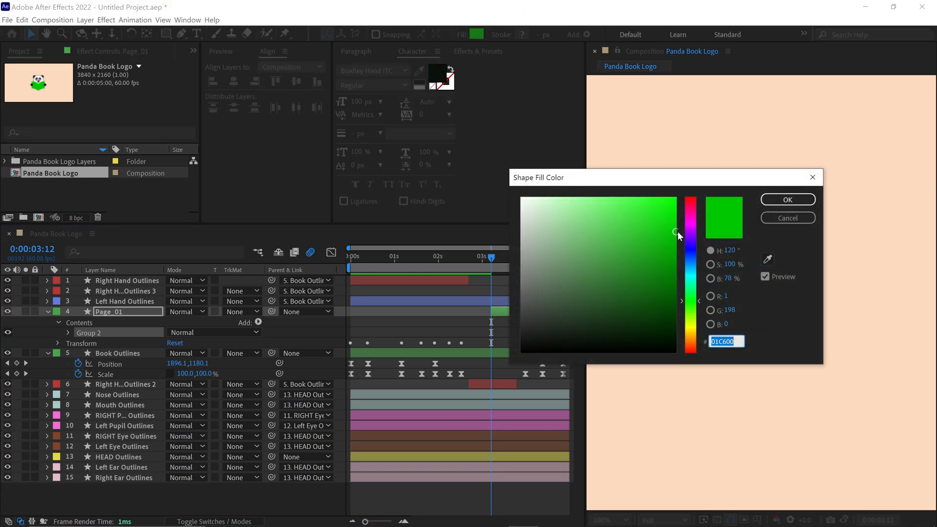
pyautogui.moveTo(586, 177); pyautogui.dragTo(382, 164)
pyautogui.click(473, 233)
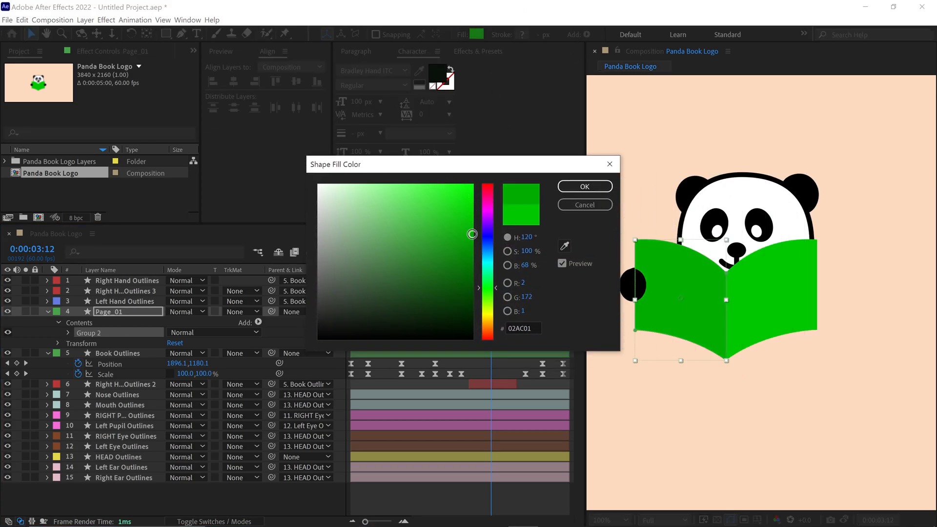
pyautogui.click(585, 186)
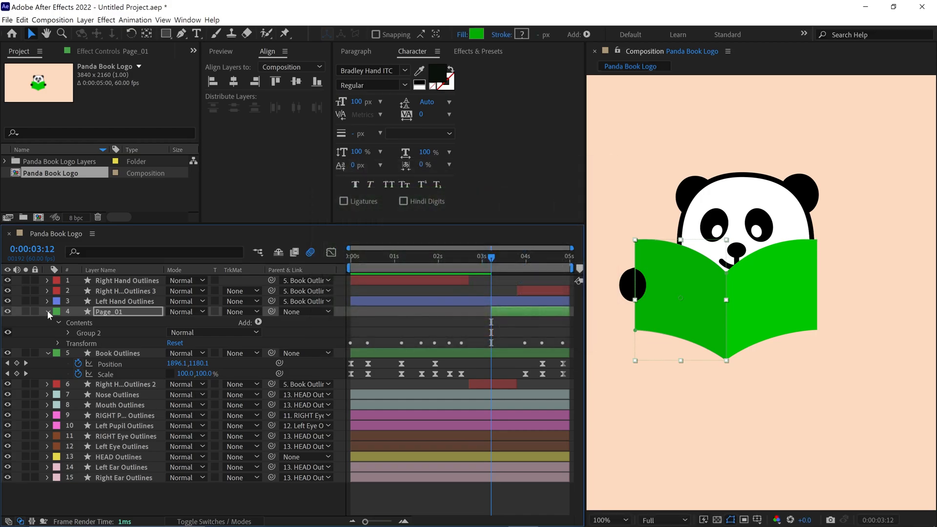
pyautogui.click(48, 313)
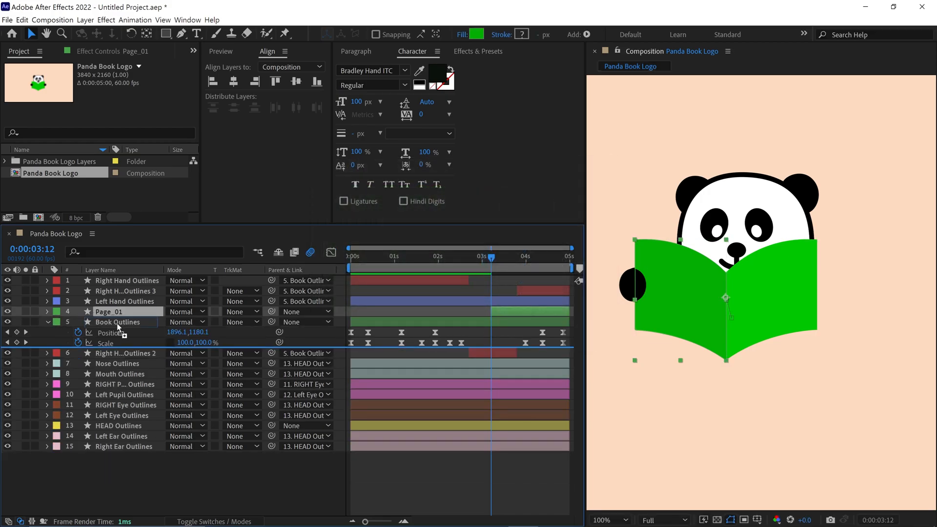
pyautogui.moveTo(115, 314); pyautogui.dragTo(116, 324)
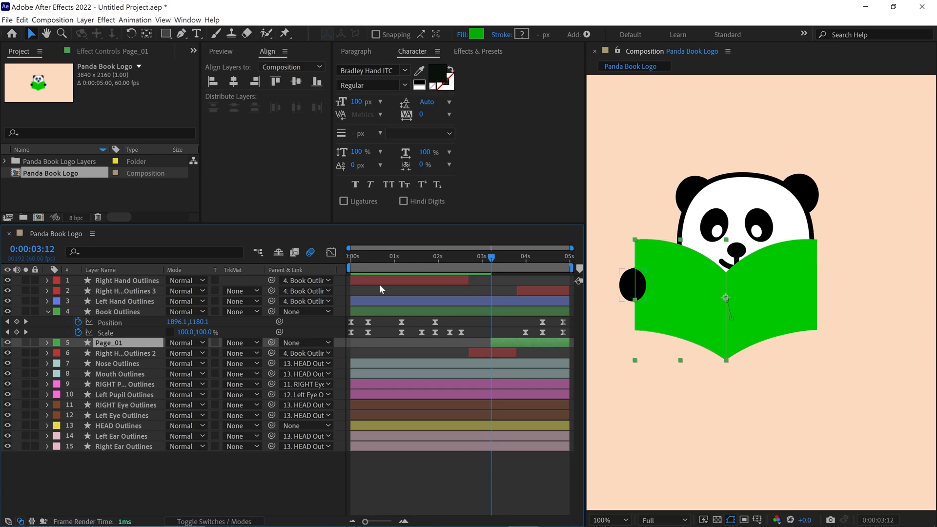
# Keyframe Page_01's Path and, later in time, flip the left page across the fold to the right side
pyautogui.click(145, 253)
pyautogui.write('path')
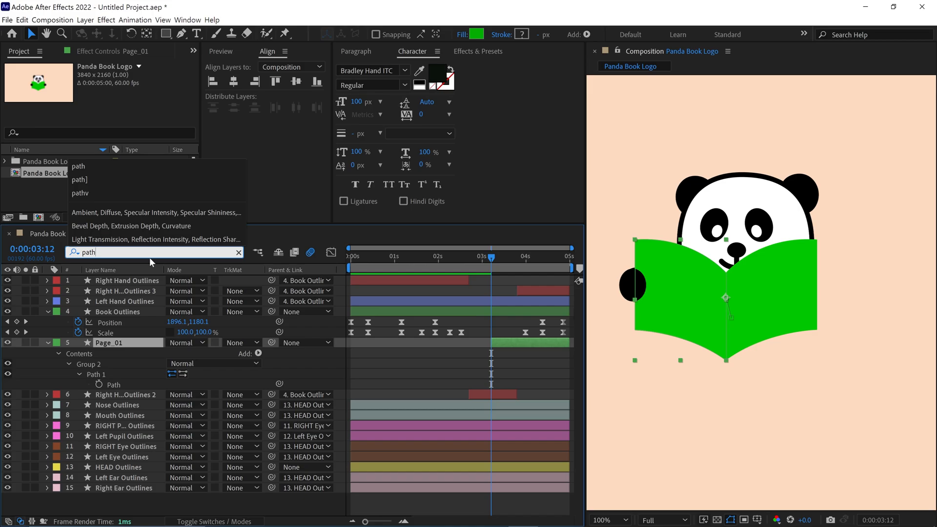
pyautogui.click(99, 384)
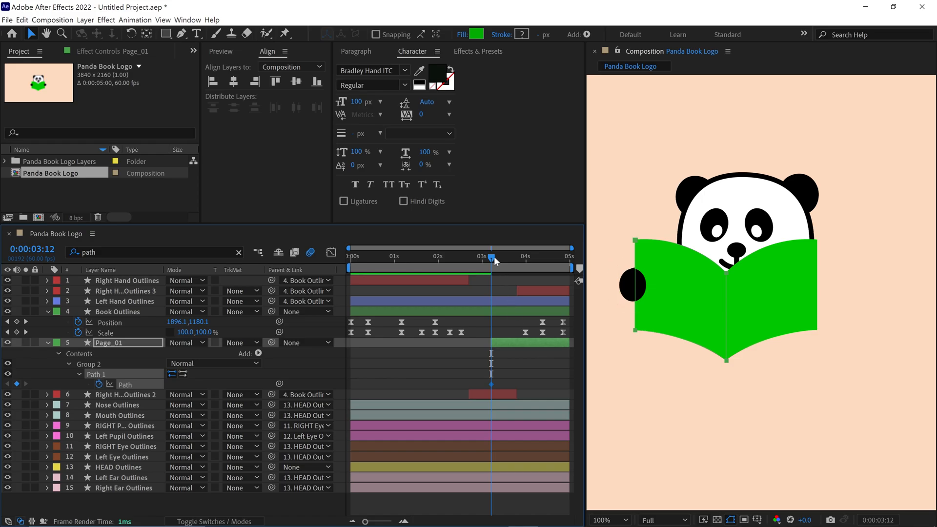
pyautogui.moveTo(494, 256); pyautogui.dragTo(521, 258)
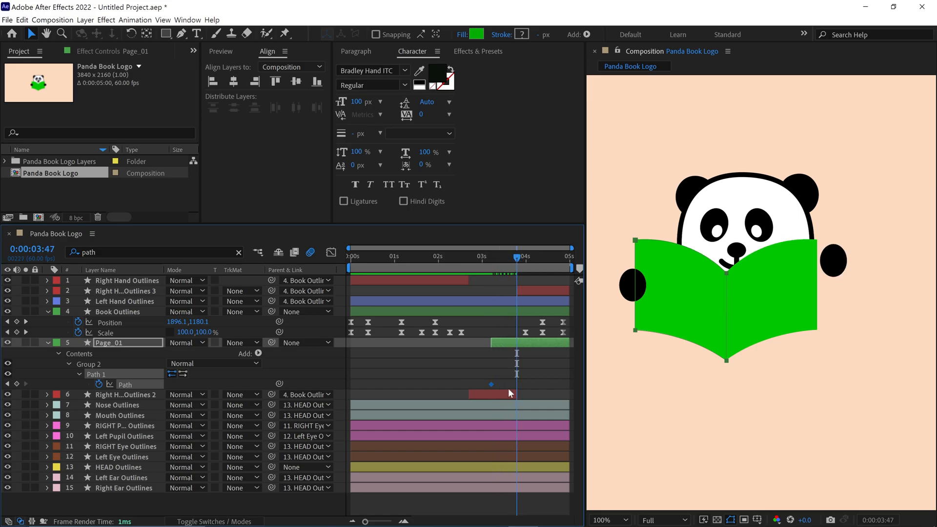
pyautogui.doubleClick(634, 241)
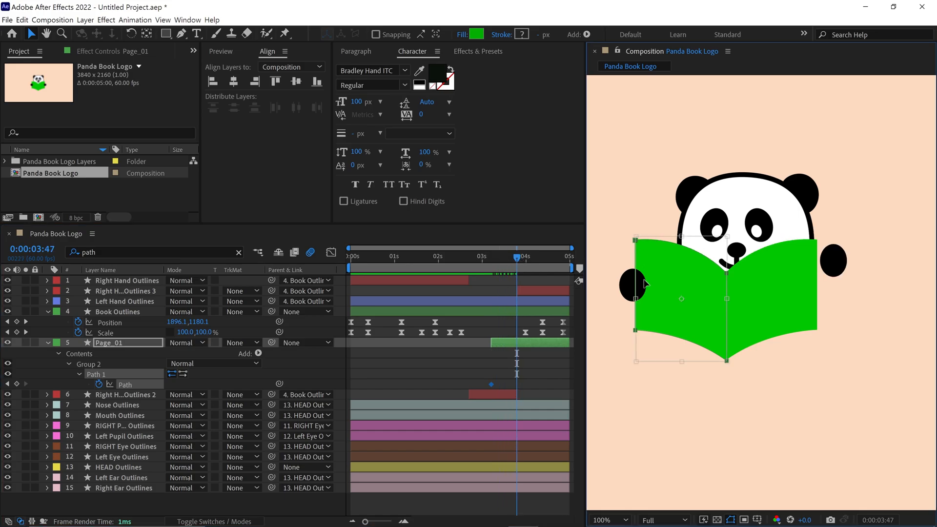
pyautogui.moveTo(635, 298); pyautogui.dragTo(818, 285)
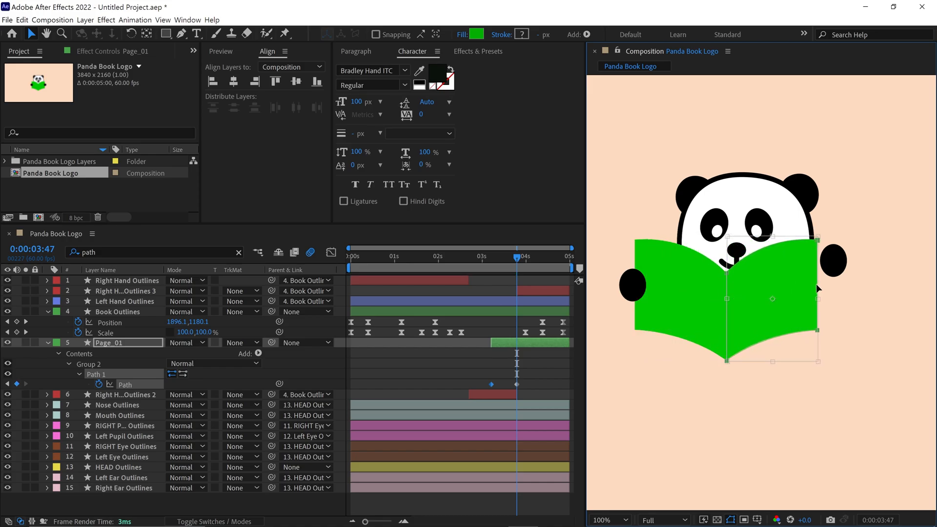
# Nudge the flip's end keyframe slightly later and scrub to review the page flip
pyautogui.moveTo(516, 259); pyautogui.dragTo(506, 273)
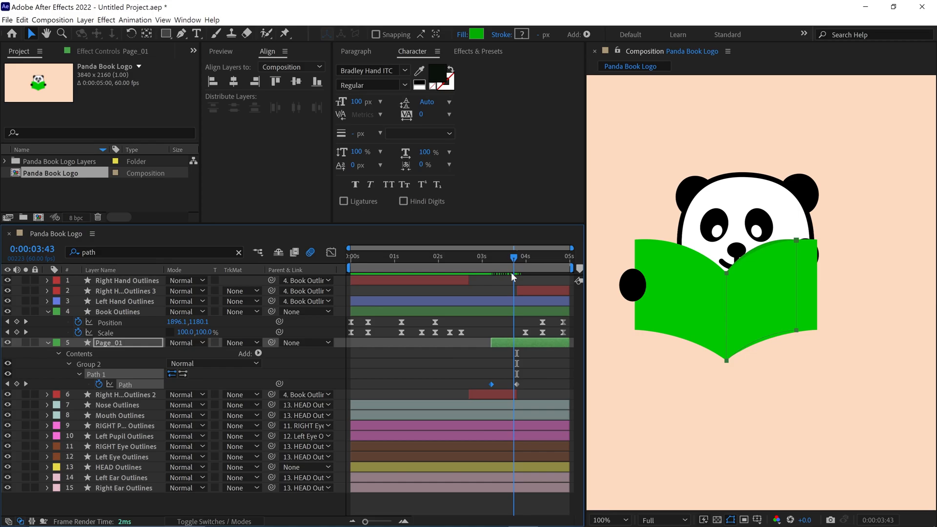
pyautogui.moveTo(516, 384); pyautogui.dragTo(521, 383)
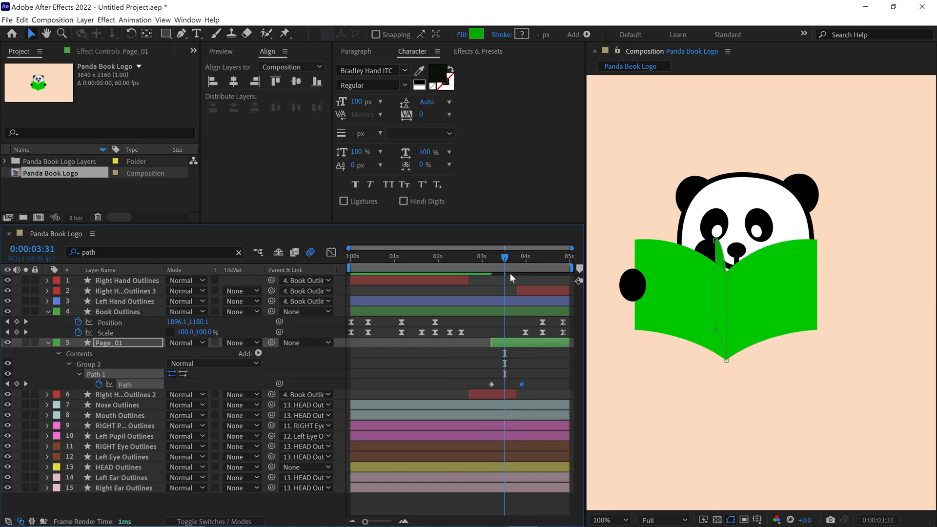
pyautogui.click(521, 260)
pyautogui.moveTo(522, 261)
pyautogui.mouseDown()
pyautogui.moveTo(505, 261)
pyautogui.moveTo(522, 260)
pyautogui.mouseUp()
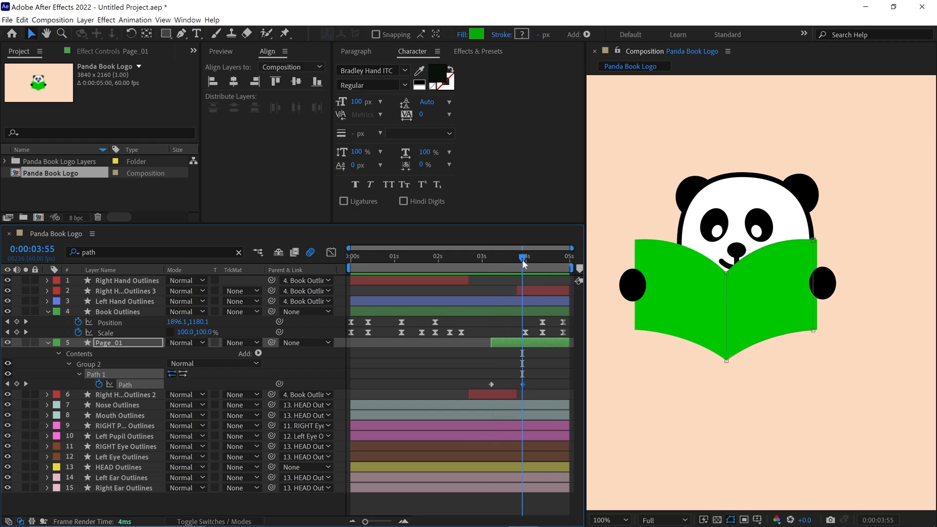
# Trim Page_01's out-point just past the flip's end and label it Yellow
pyautogui.hotkey('alt', ']')
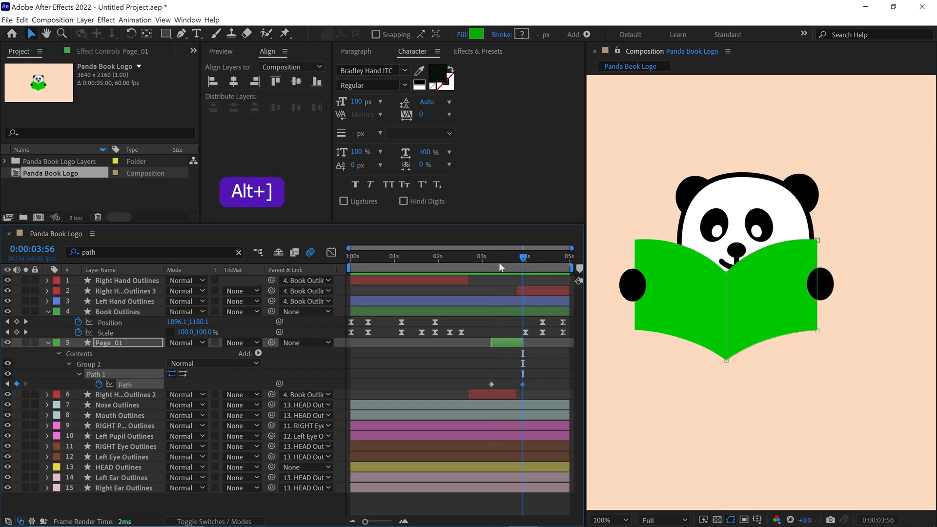
pyautogui.hotkey('alt', ']')
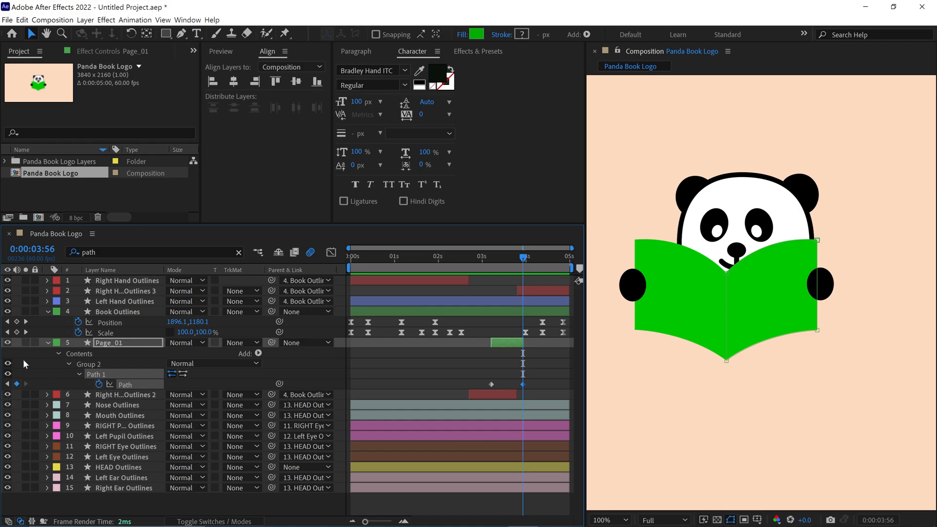
pyautogui.click(57, 343)
pyautogui.click(70, 184)
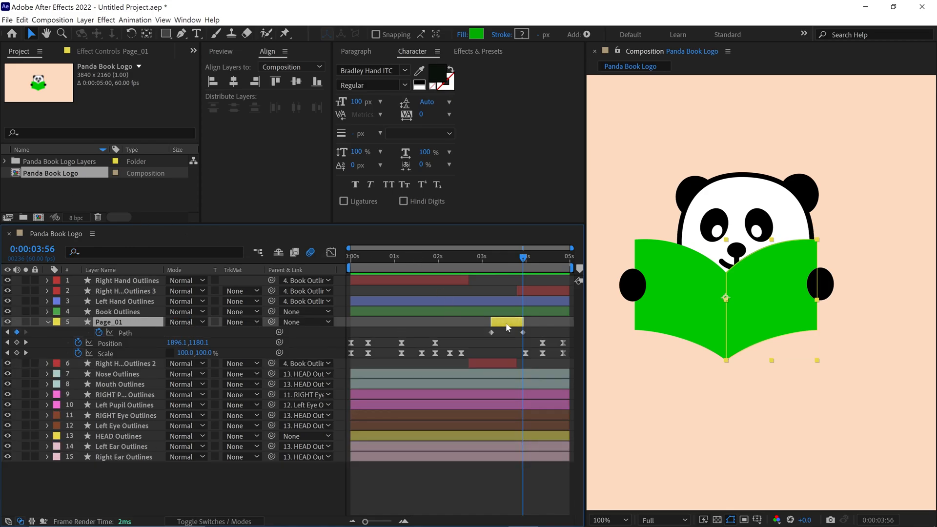
# Duplicate into Page_02 and Page_03, staggering them later and giving each its own green fill
pyautogui.hotkey('ctrl', 'd')
pyautogui.moveTo(508, 323); pyautogui.dragTo(512, 323)
pyautogui.moveTo(523, 257)
pyautogui.mouseDown()
pyautogui.moveTo(490, 258)
pyautogui.moveTo(504, 258)
pyautogui.mouseUp()
pyautogui.click(476, 34)
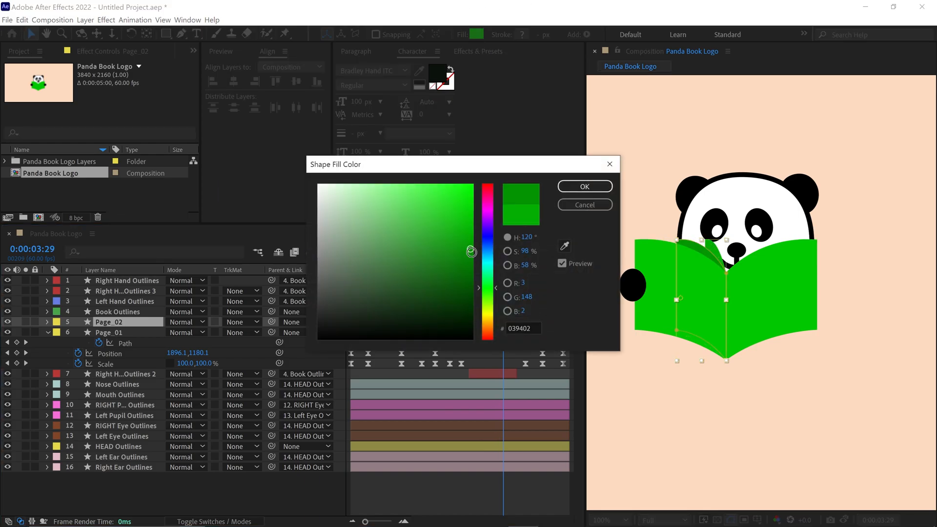
pyautogui.click(586, 205)
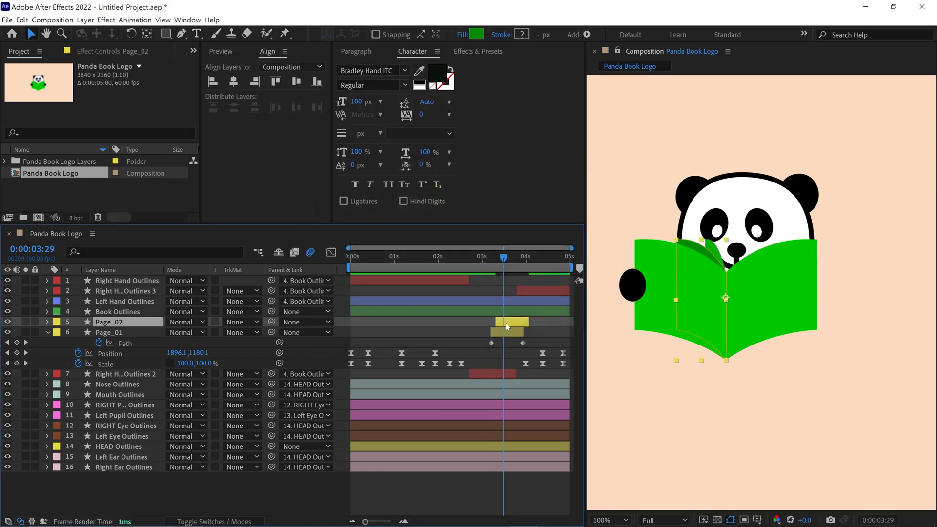
pyautogui.hotkey('ctrl', 'd')
pyautogui.click(476, 34)
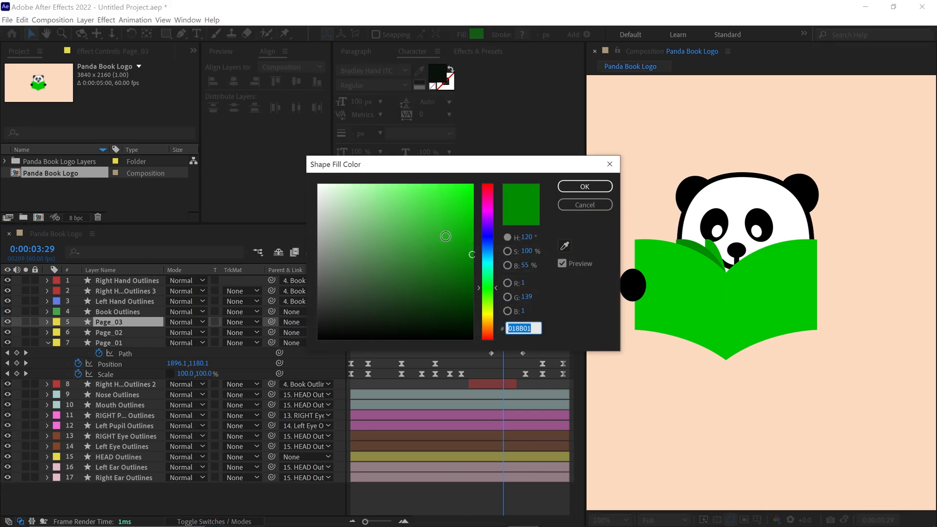
pyautogui.click(584, 186)
# Adjust one page's green shade and scrub through the staggered flips
pyautogui.click(509, 258)
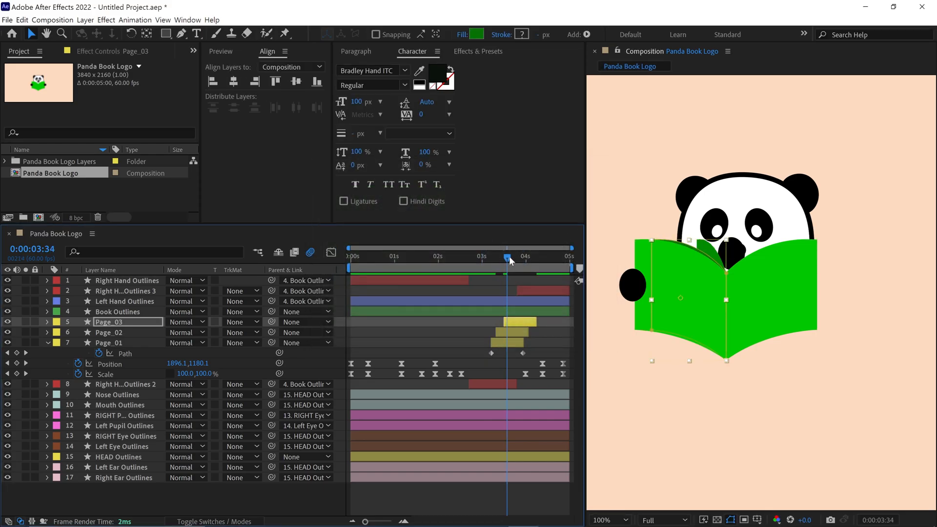
pyautogui.moveTo(510, 261); pyautogui.dragTo(517, 256)
pyautogui.click(477, 34)
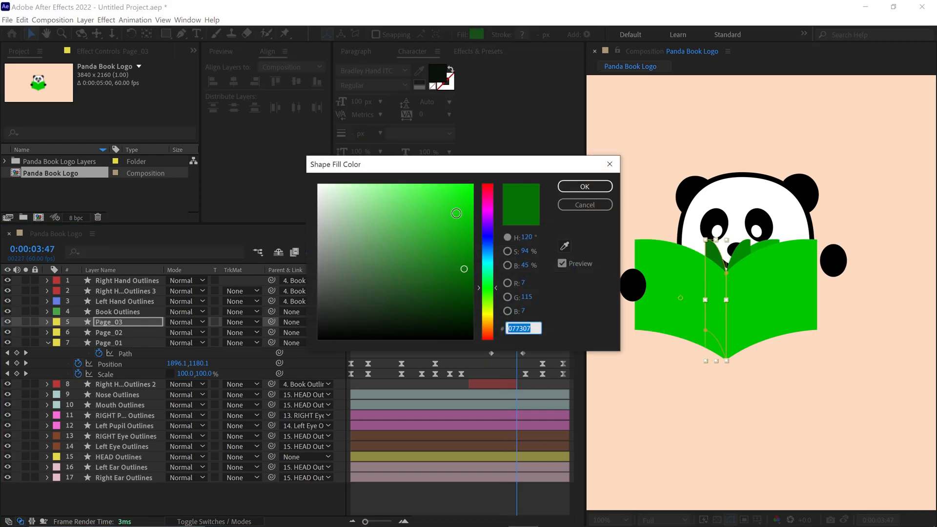
pyautogui.click(430, 187)
pyautogui.press('Return')
pyautogui.moveTo(524, 258)
pyautogui.mouseDown()
pyautogui.moveTo(518, 260)
pyautogui.moveTo(528, 263)
pyautogui.mouseUp()
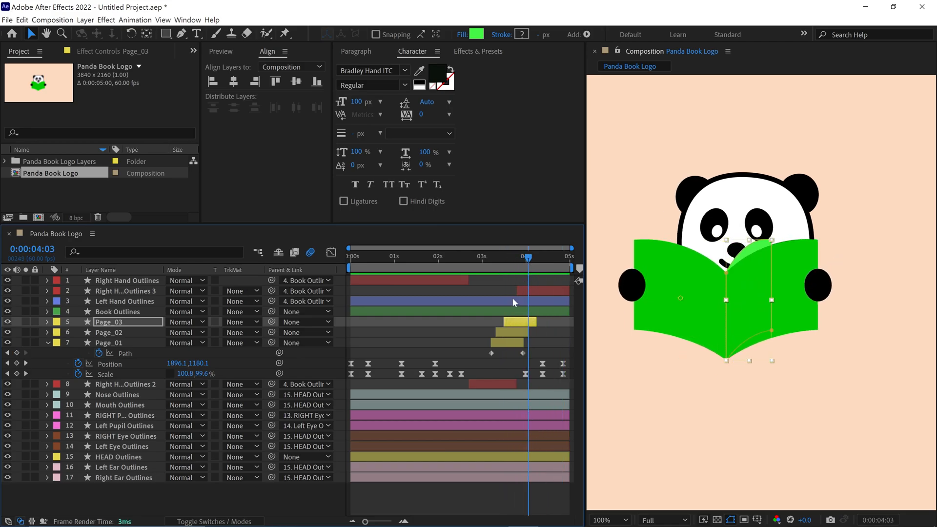
# Pick-whip Page_01–03 to Book Outlines as parent and play the animation with the Composition panel maximized
pyautogui.keyDown('shift'); pyautogui.click(125, 342); pyautogui.keyUp('shift')
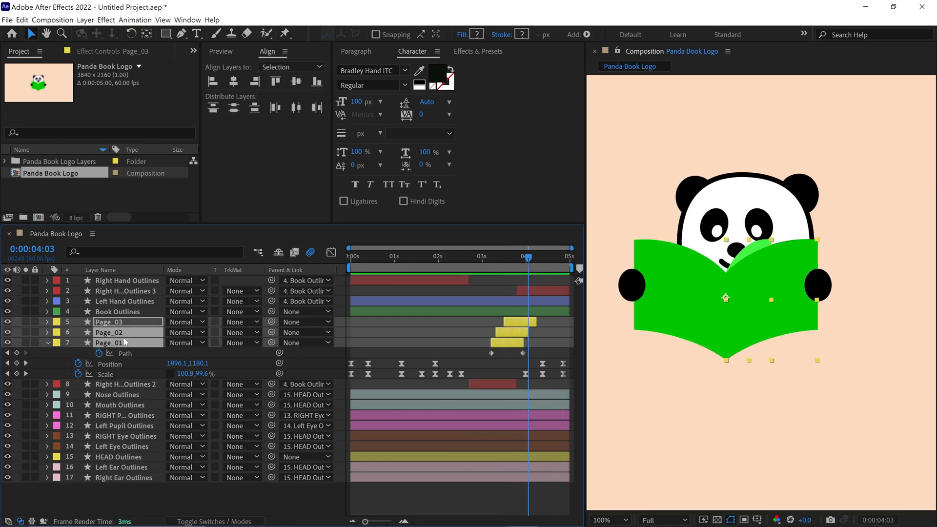
pyautogui.moveTo(271, 321); pyautogui.dragTo(129, 311)
pyautogui.moveTo(528, 258)
pyautogui.mouseDown()
pyautogui.moveTo(544, 261)
pyautogui.moveTo(483, 270)
pyautogui.mouseUp()
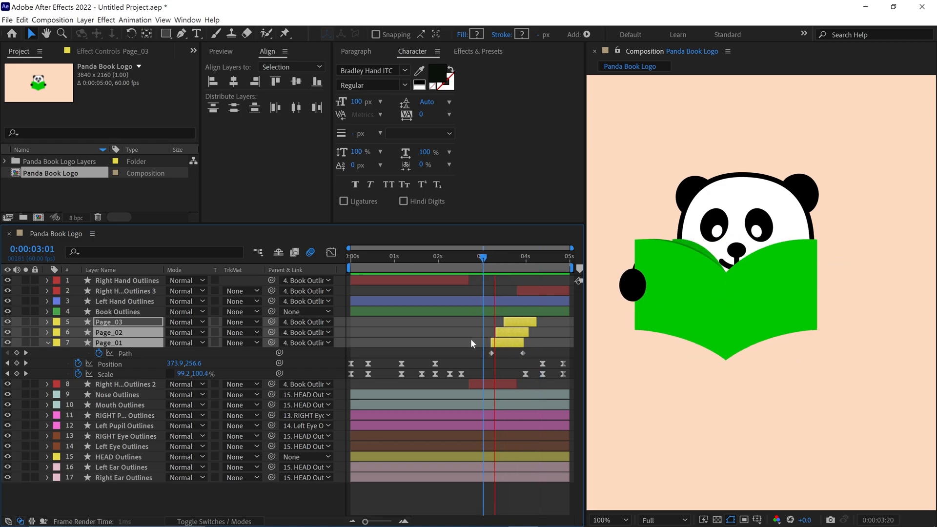
pyautogui.press('space')
pyautogui.press('`')
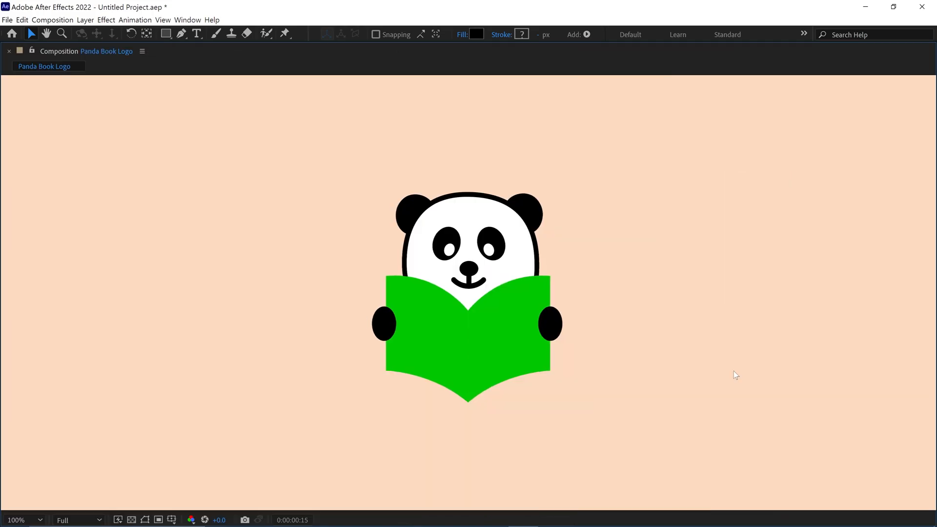